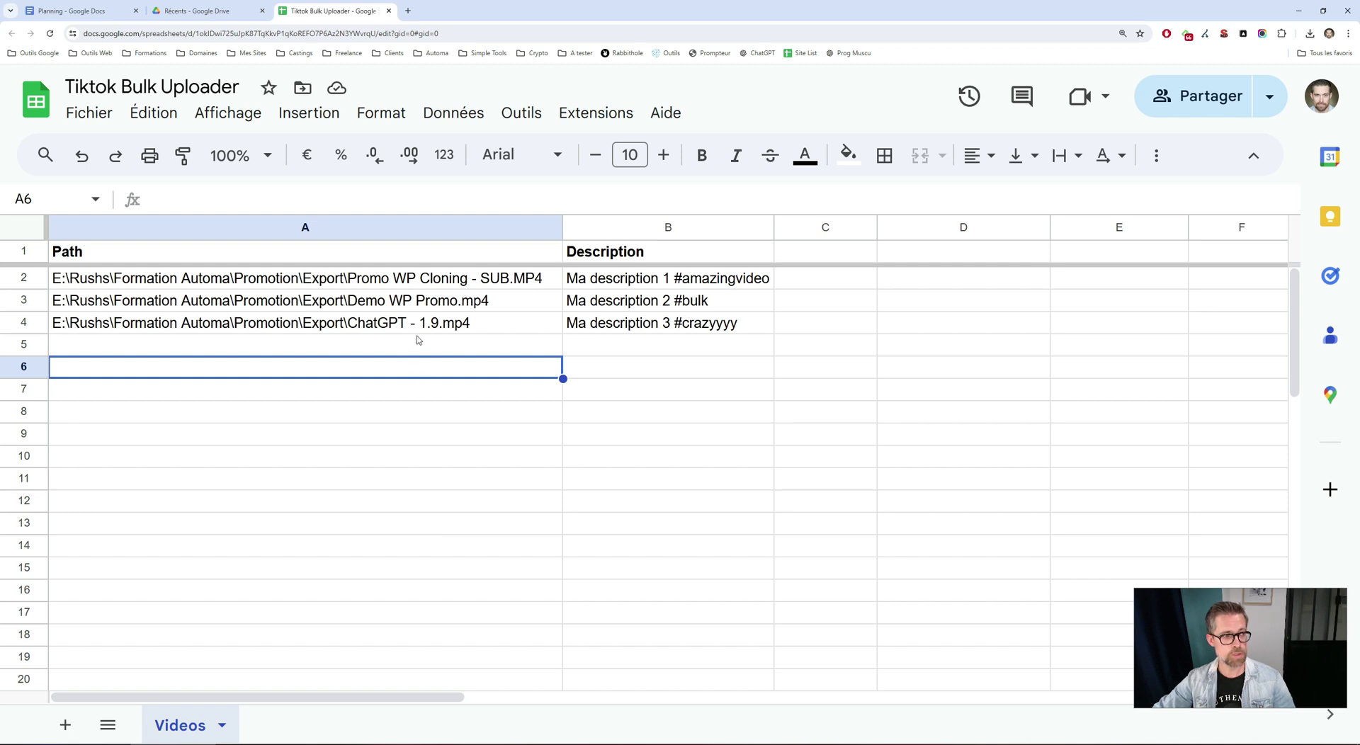
Examine the Path column of the Videos sheet, including the full video file path in cell A2
{"action": "left_click", "coordinate": [415, 231]}
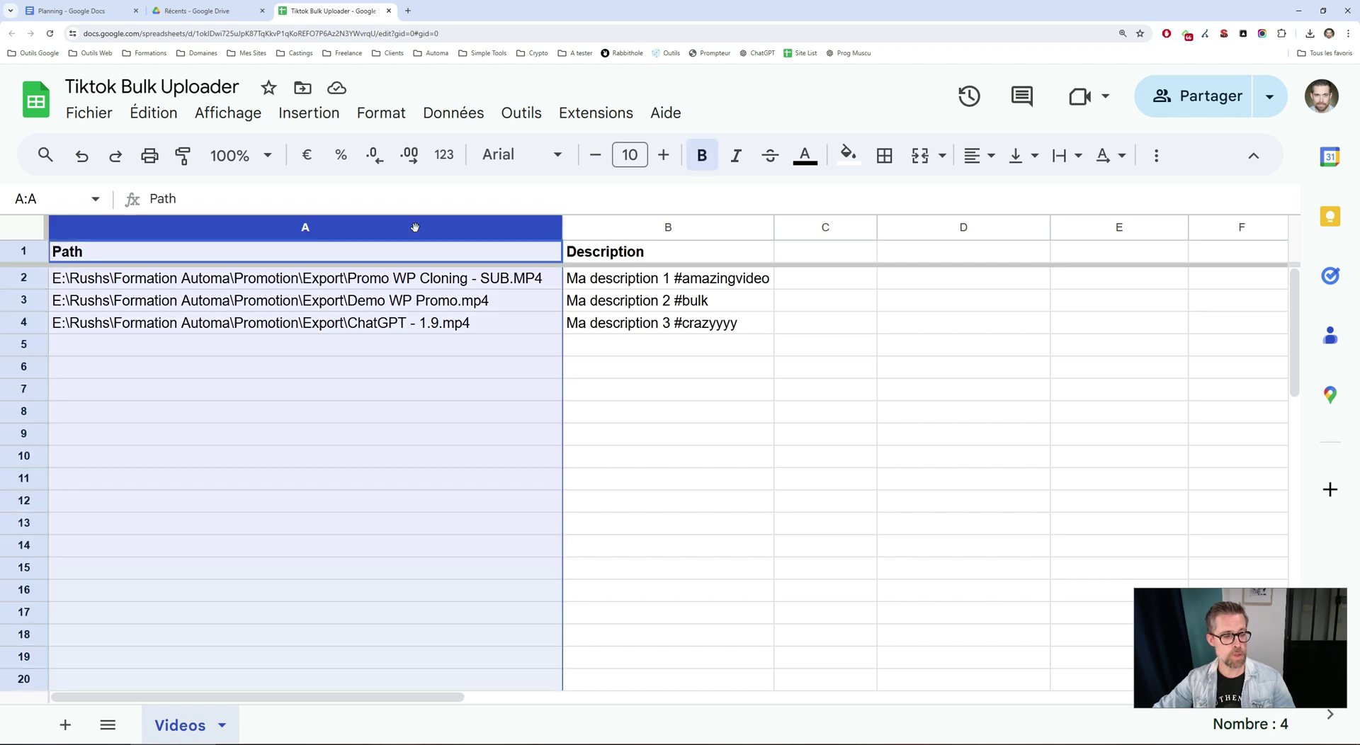
{"action": "double_click", "coordinate": [408, 278]}
{"action": "left_click_drag", "start_coordinate": [529, 280], "coordinate": [44, 280]}
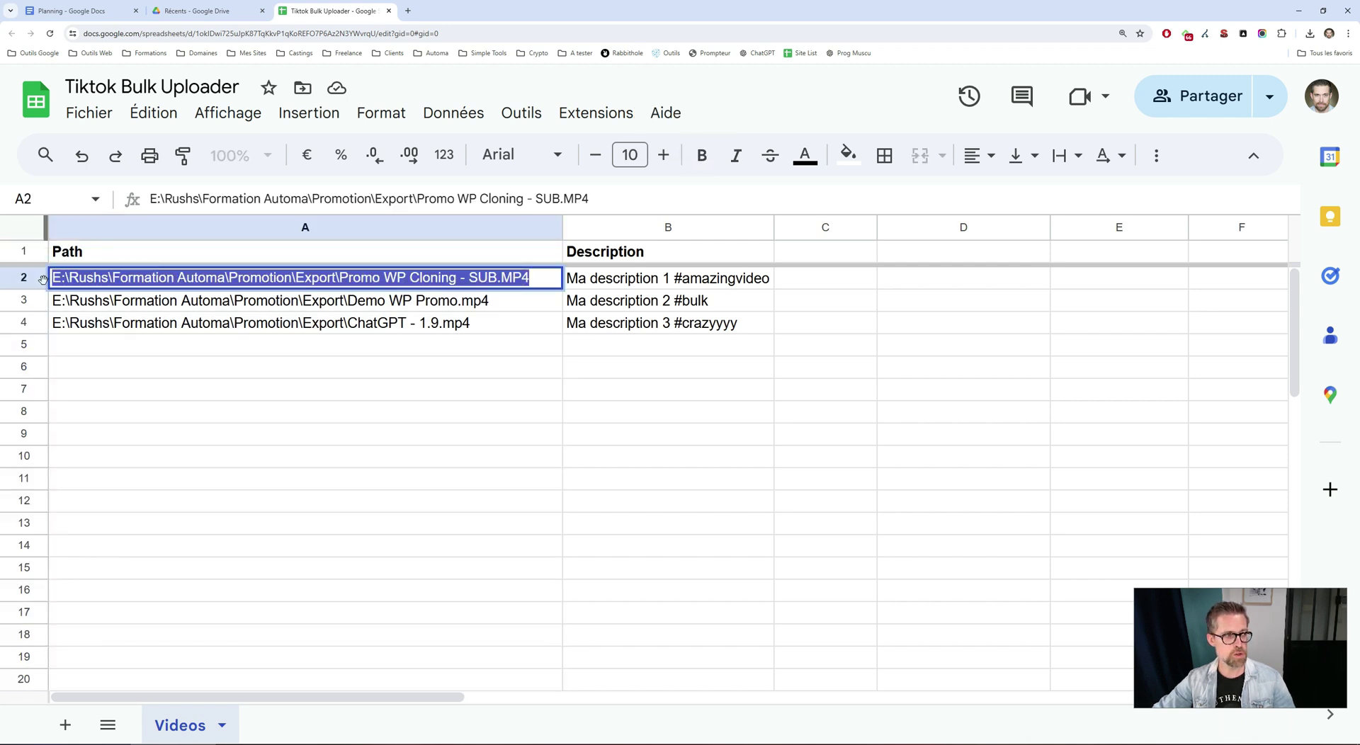
{"action": "key", "text": "Return"}
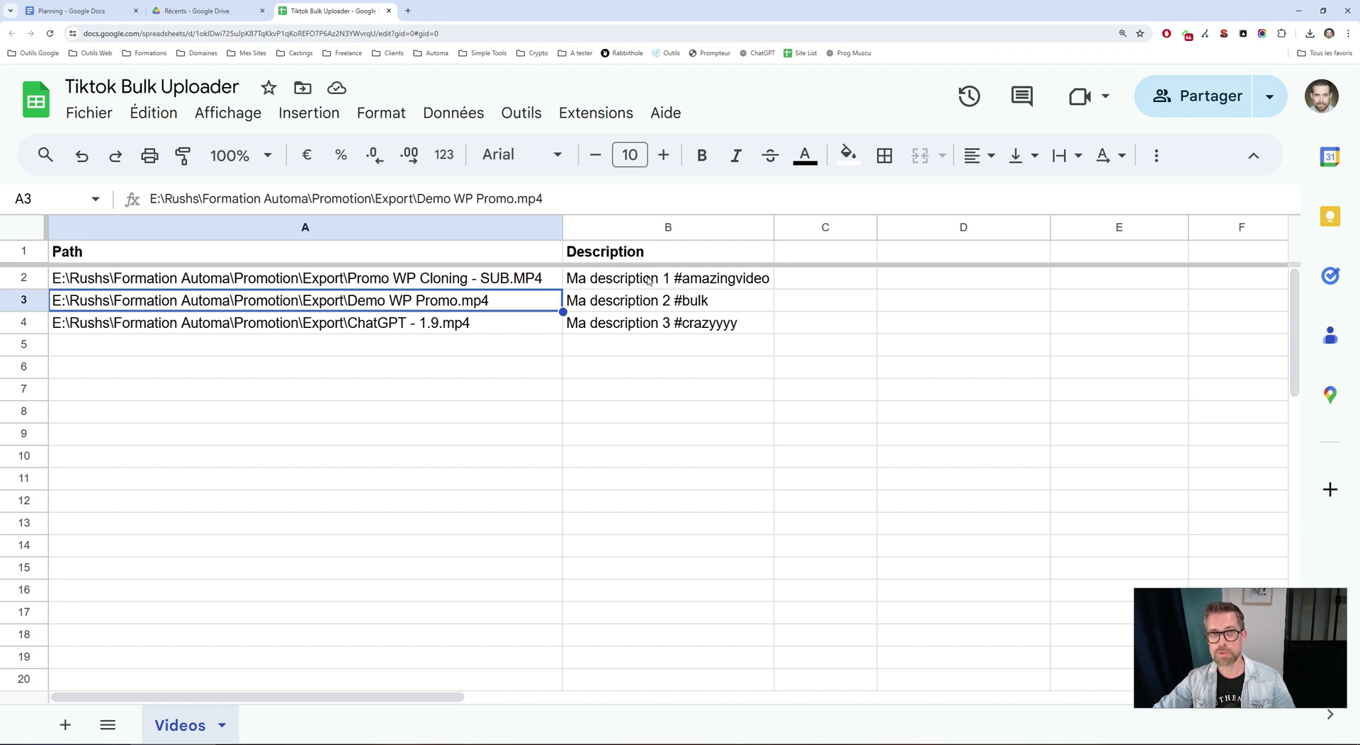
{"action": "key", "text": "Down"}
{"action": "key", "text": "Down"}
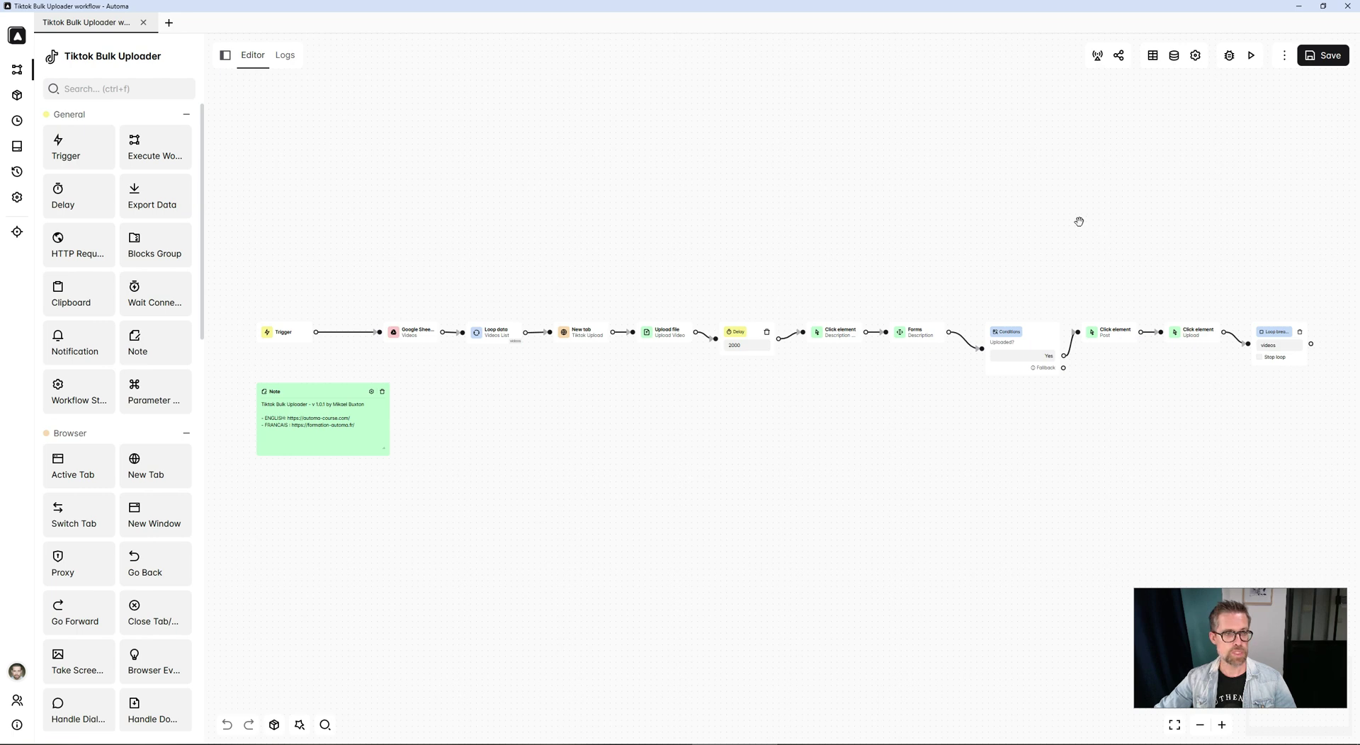
Switch to Automa and run the Tiktok Bulk Uploader workflow
{"action": "left_click", "coordinate": [1252, 58]}
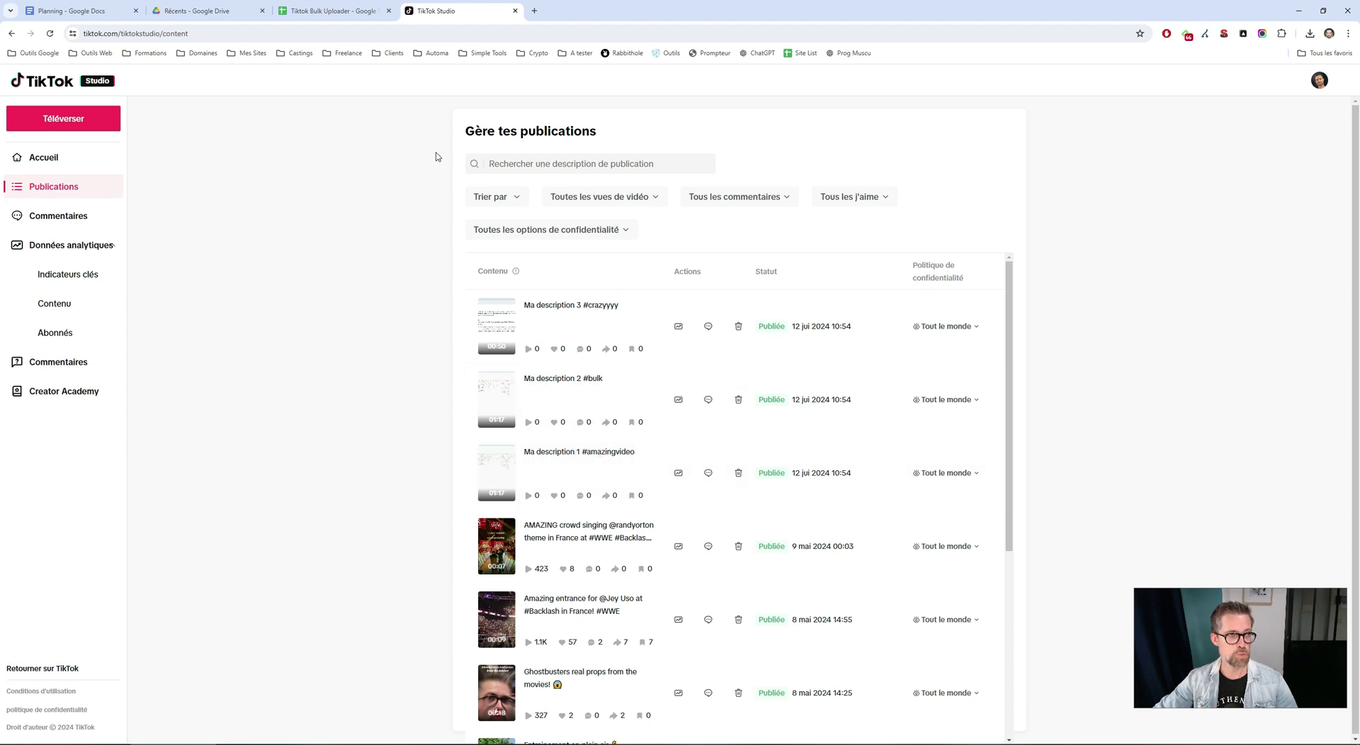
Compare the three descriptions in the Google Sheet with the descriptions of the newest publications in TikTok Studio
{"action": "left_click", "coordinate": [329, 11]}
{"action": "left_click", "coordinate": [481, 284]}
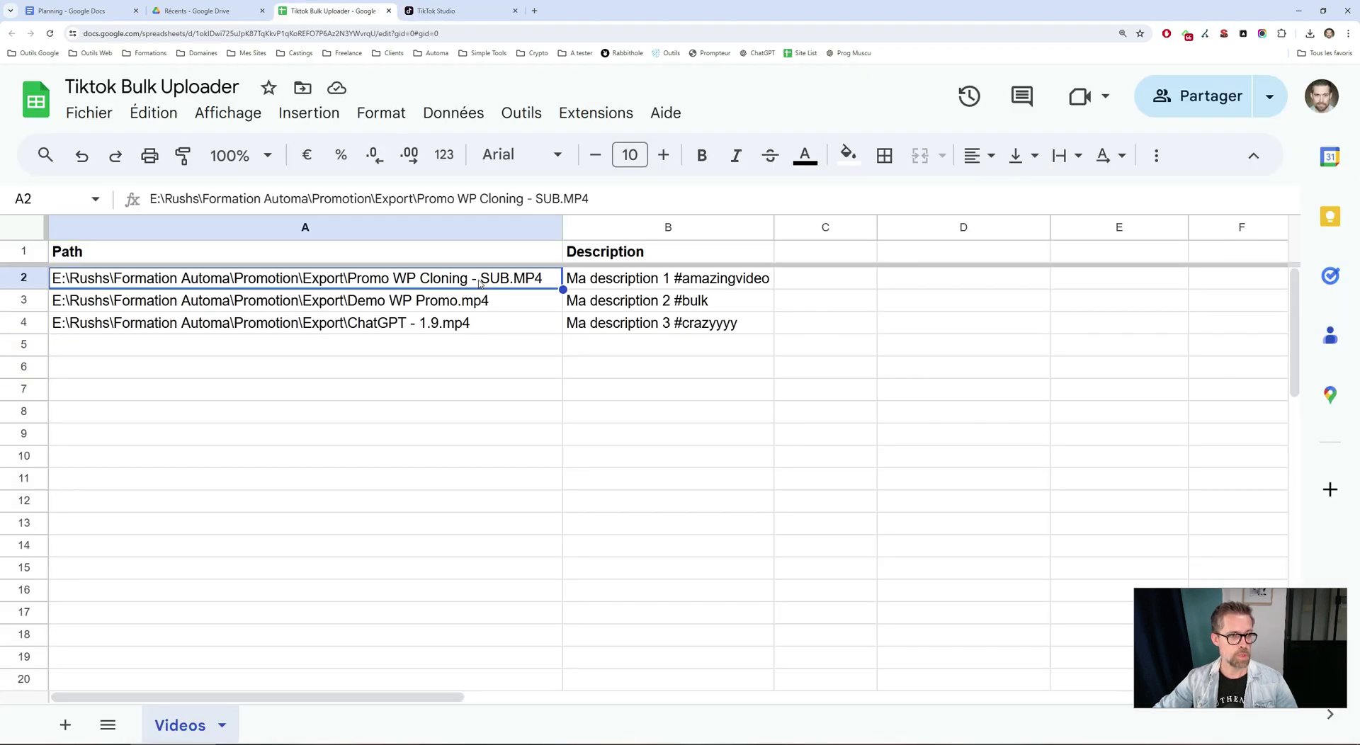
{"action": "left_click", "coordinate": [668, 305]}
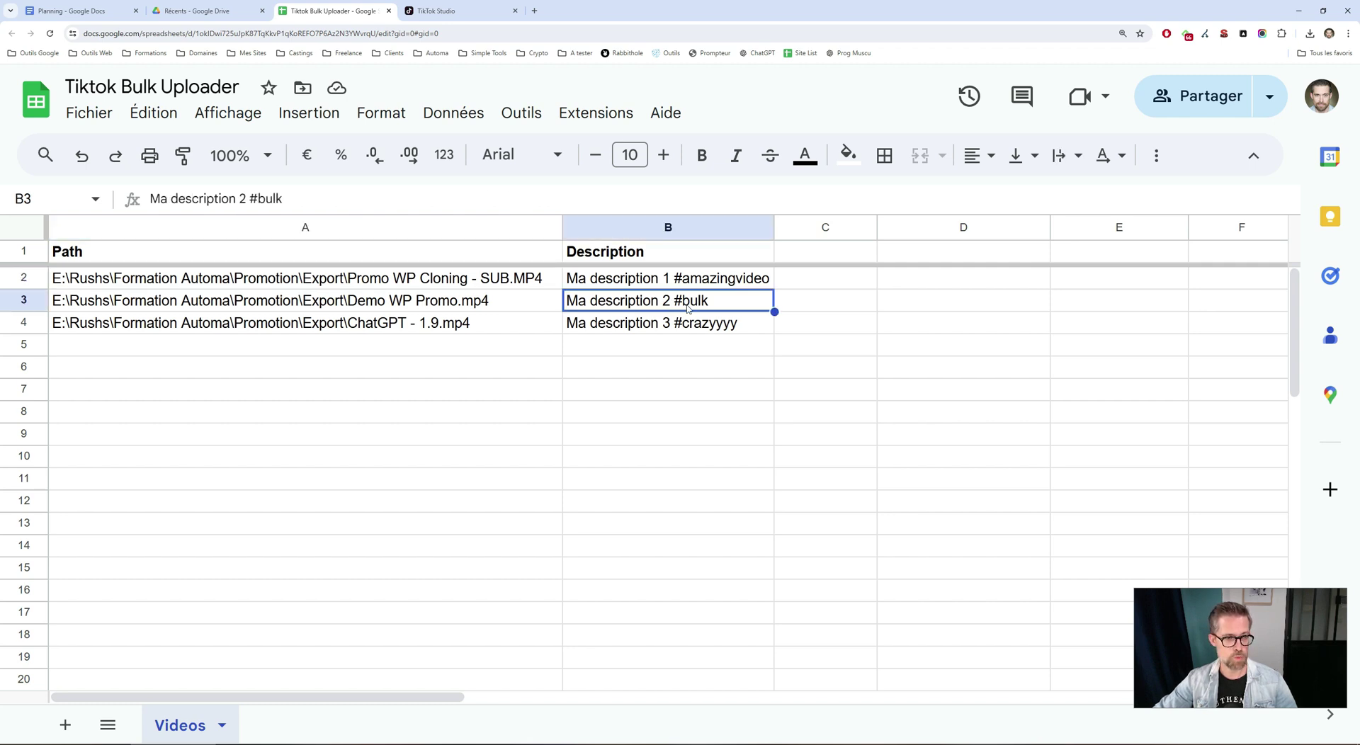
{"action": "left_click", "coordinate": [672, 324]}
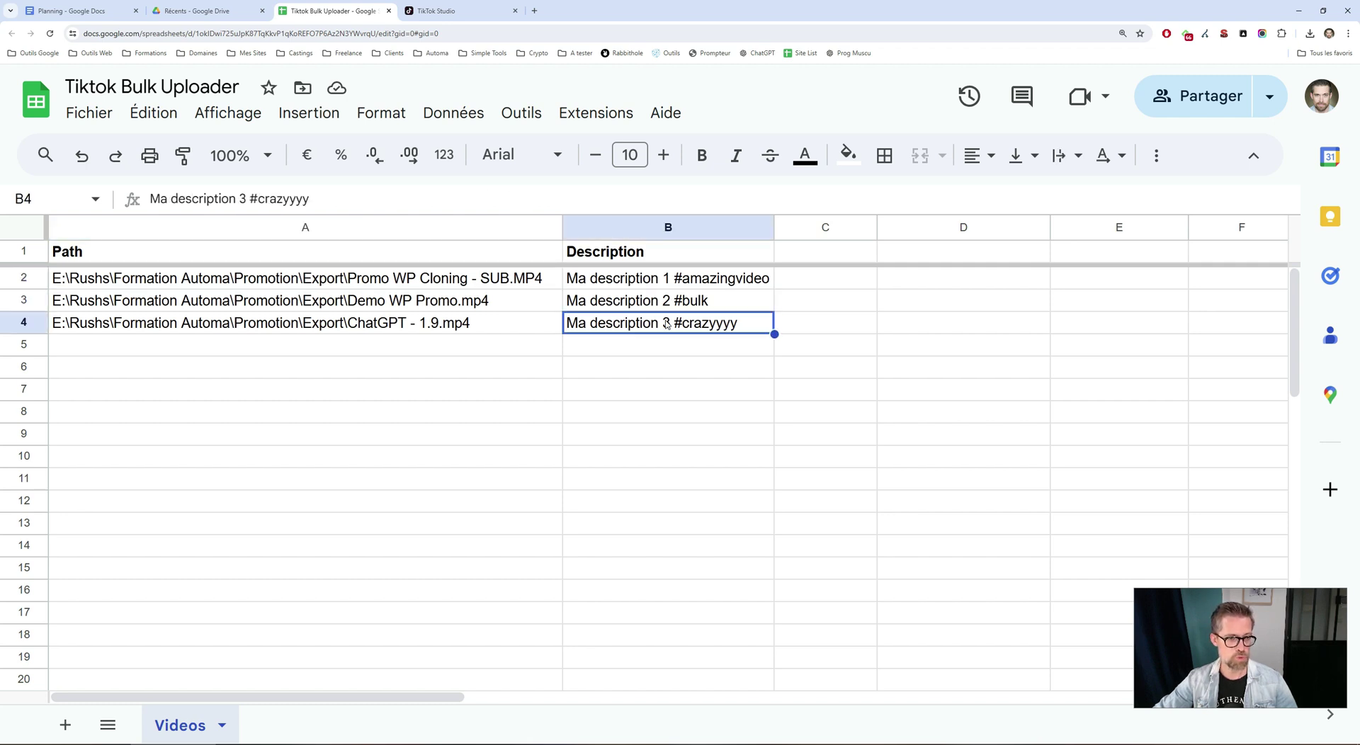
{"action": "left_click", "coordinate": [473, 9]}
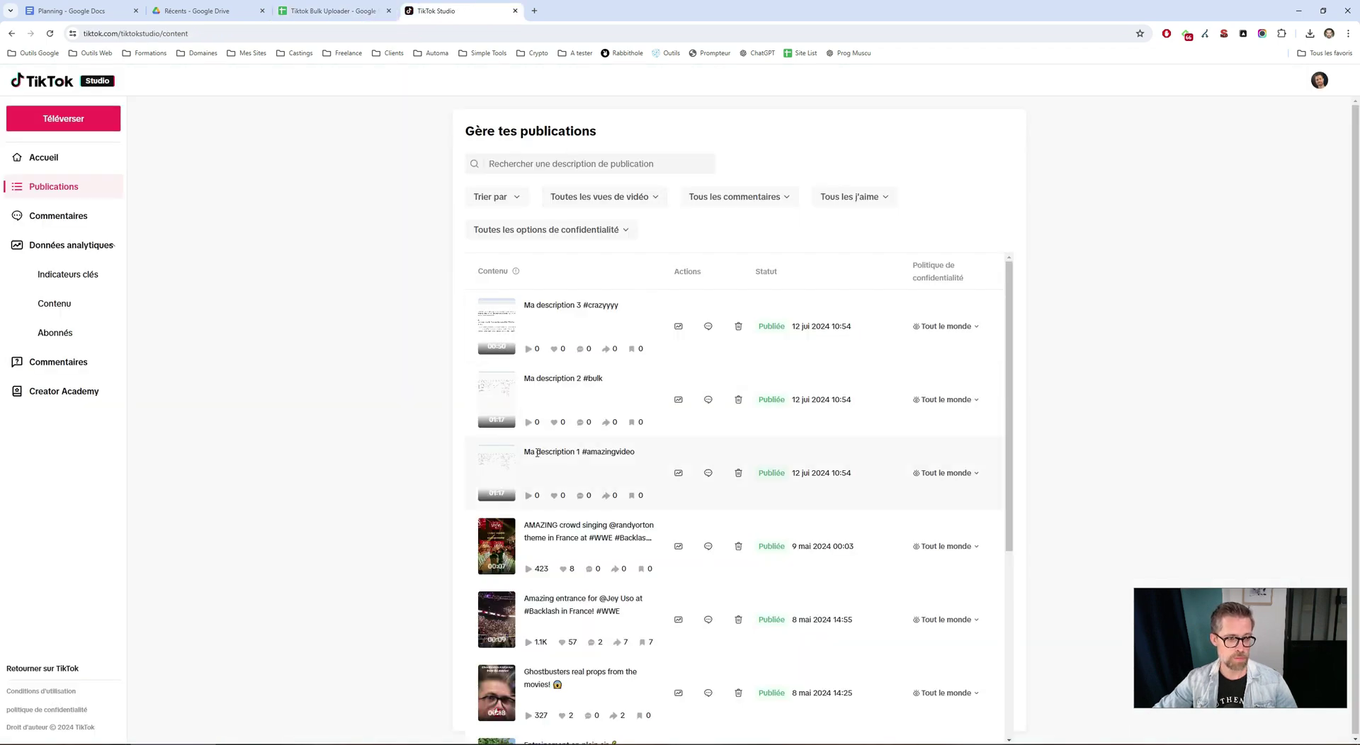
{"action": "left_click_drag", "start_coordinate": [524, 452], "coordinate": [633, 457]}
{"action": "left_click_drag", "start_coordinate": [529, 378], "coordinate": [608, 381]}
{"action": "left_click_drag", "start_coordinate": [524, 306], "coordinate": [619, 306]}
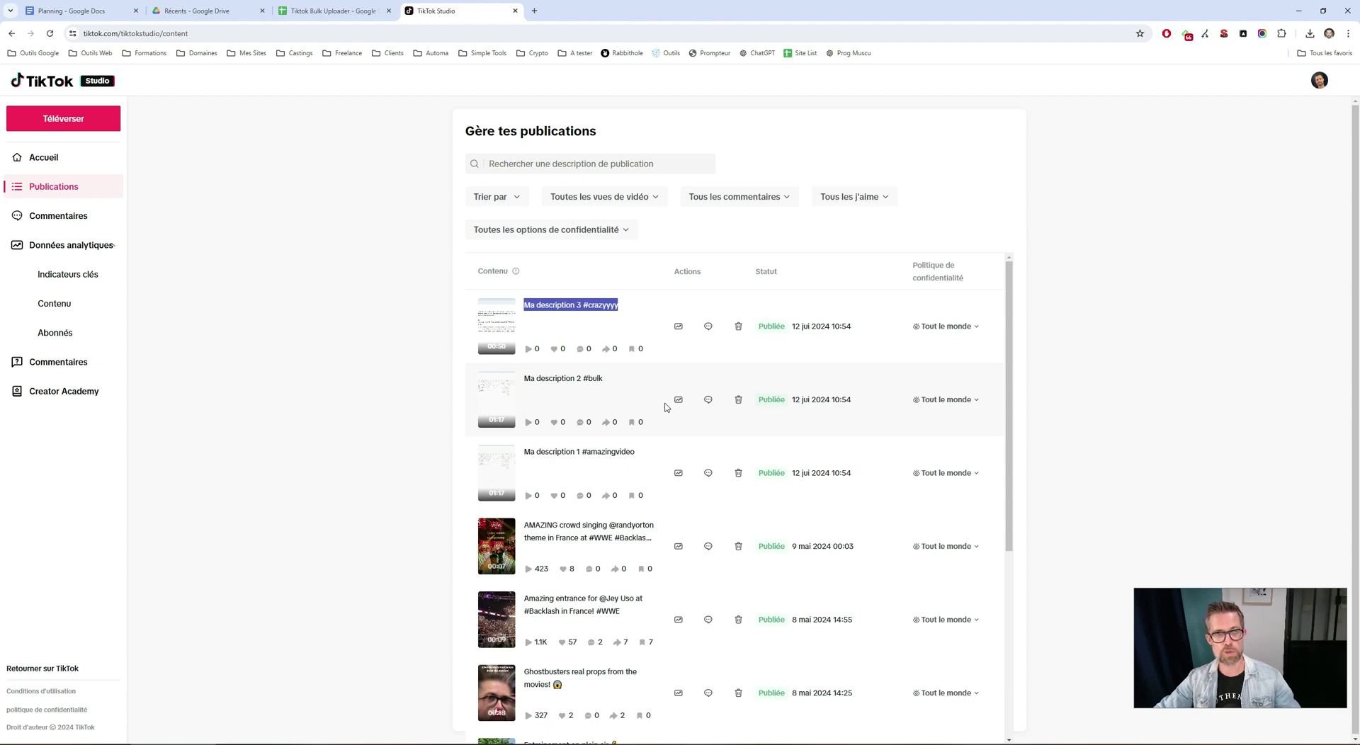
In Automa, open the Google Sheets block and check its range Videos!A:B against columns A and B of the spreadsheet
{"action": "key", "text": "alt+Tab"}
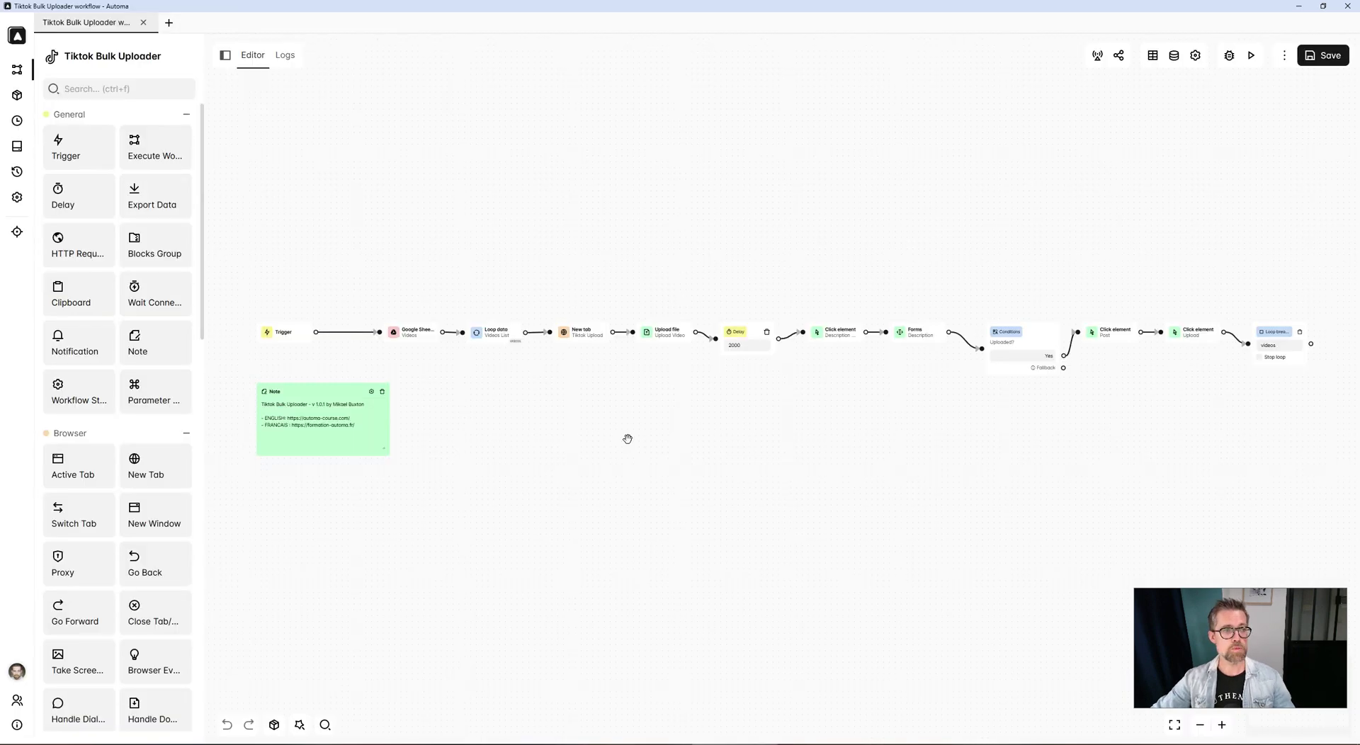
{"action": "scroll", "coordinate": [583, 427], "scroll_direction": "up", "scroll_amount": 5}
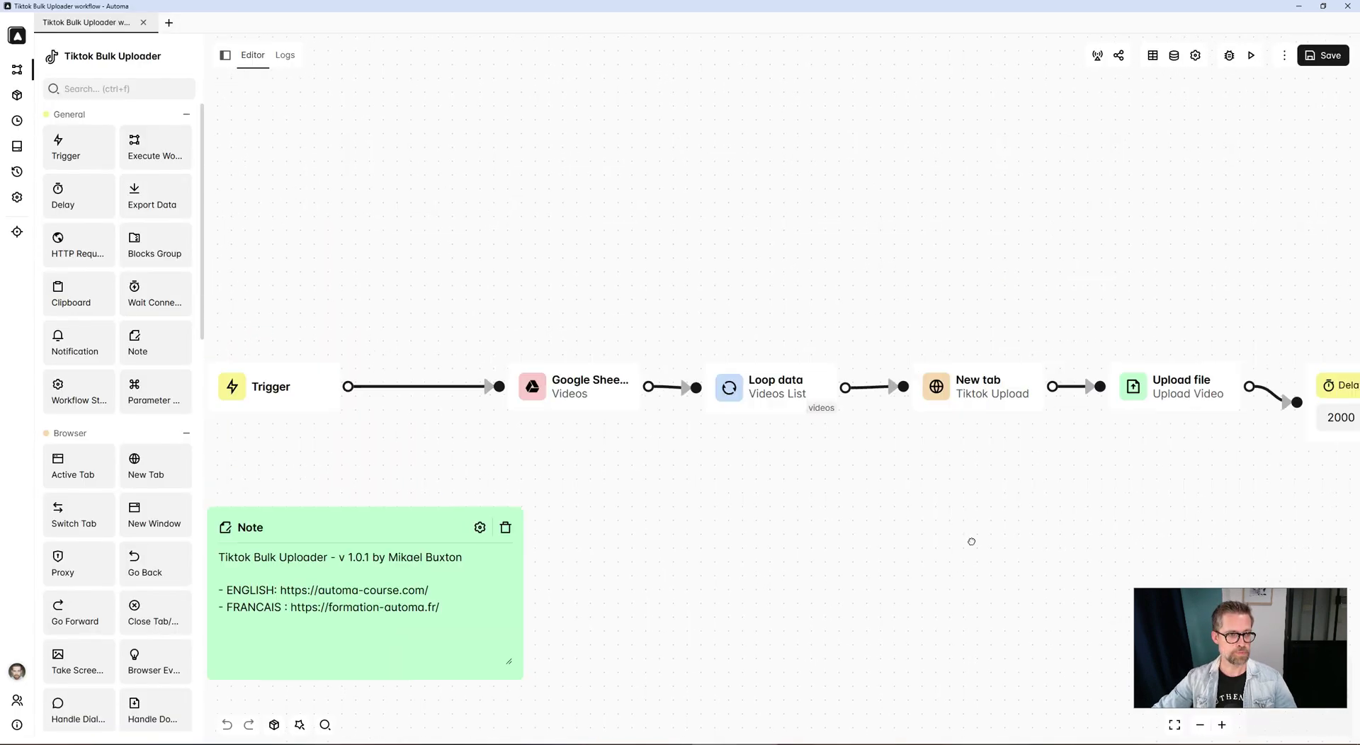
{"action": "double_click", "coordinate": [701, 403]}
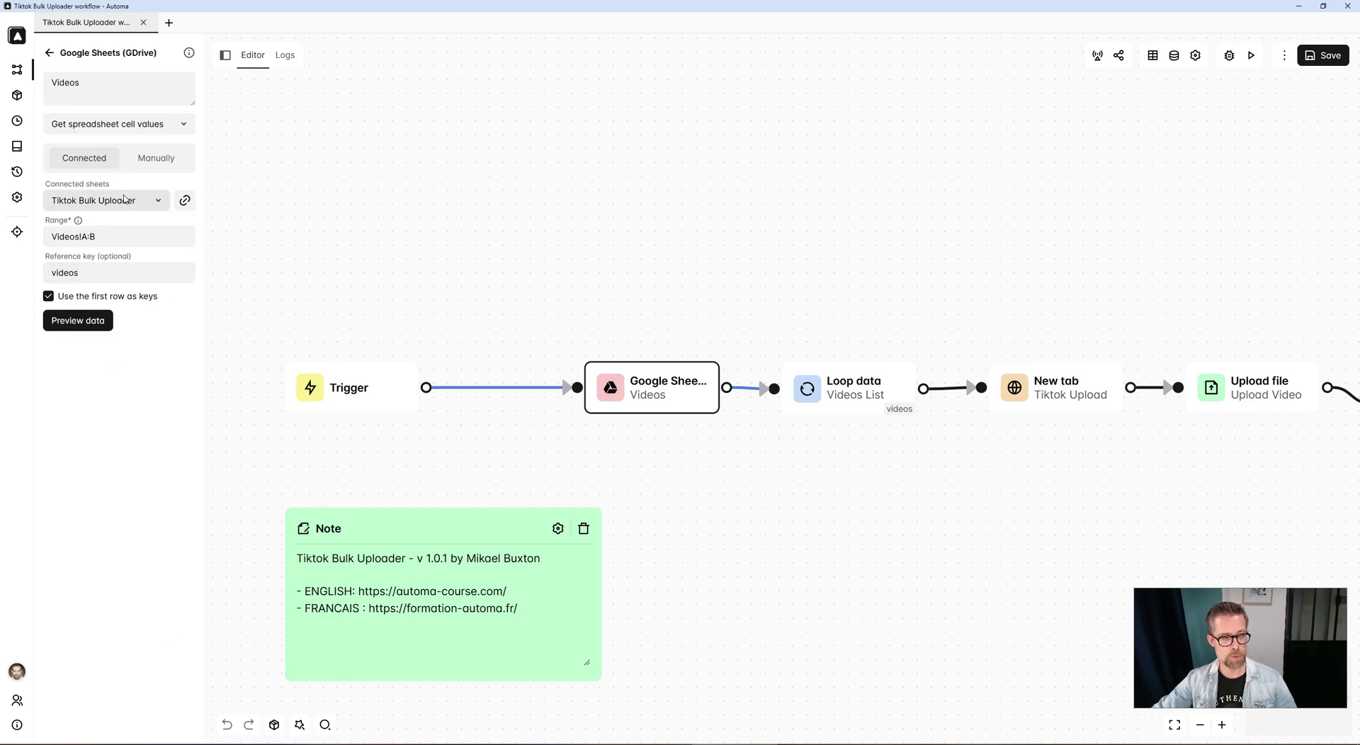
{"action": "double_click", "coordinate": [65, 236]}
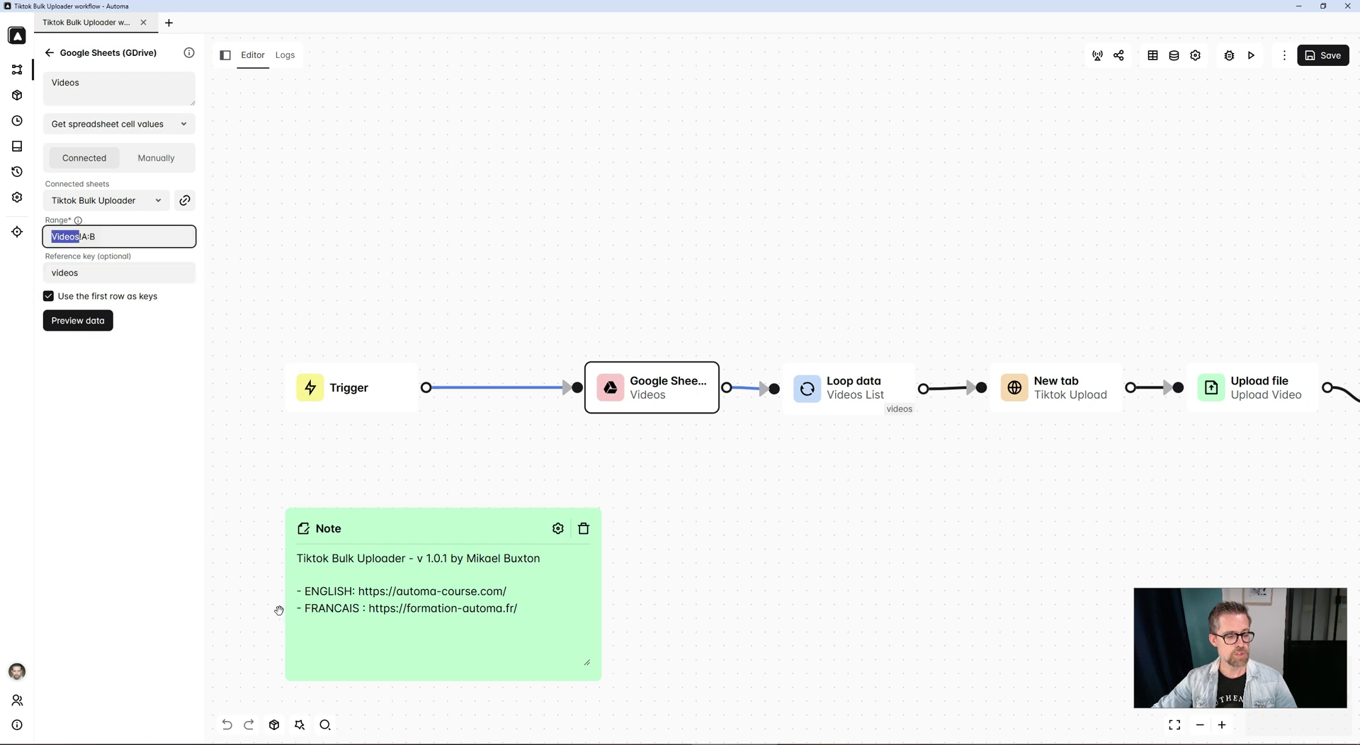
{"action": "key", "text": "alt+Tab"}
{"action": "left_click", "coordinate": [333, 10]}
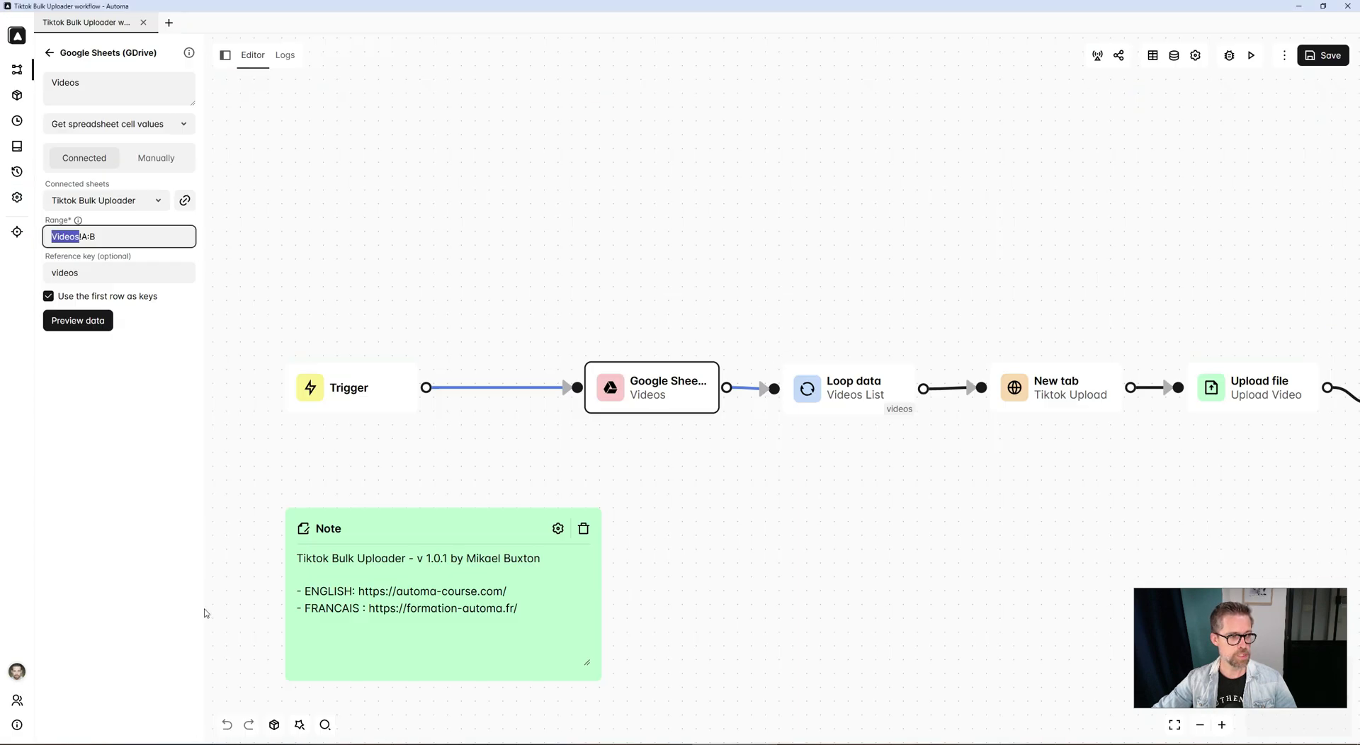
{"action": "key", "text": "alt+Tab"}
{"action": "left_click_drag", "start_coordinate": [82, 236], "coordinate": [96, 237]}
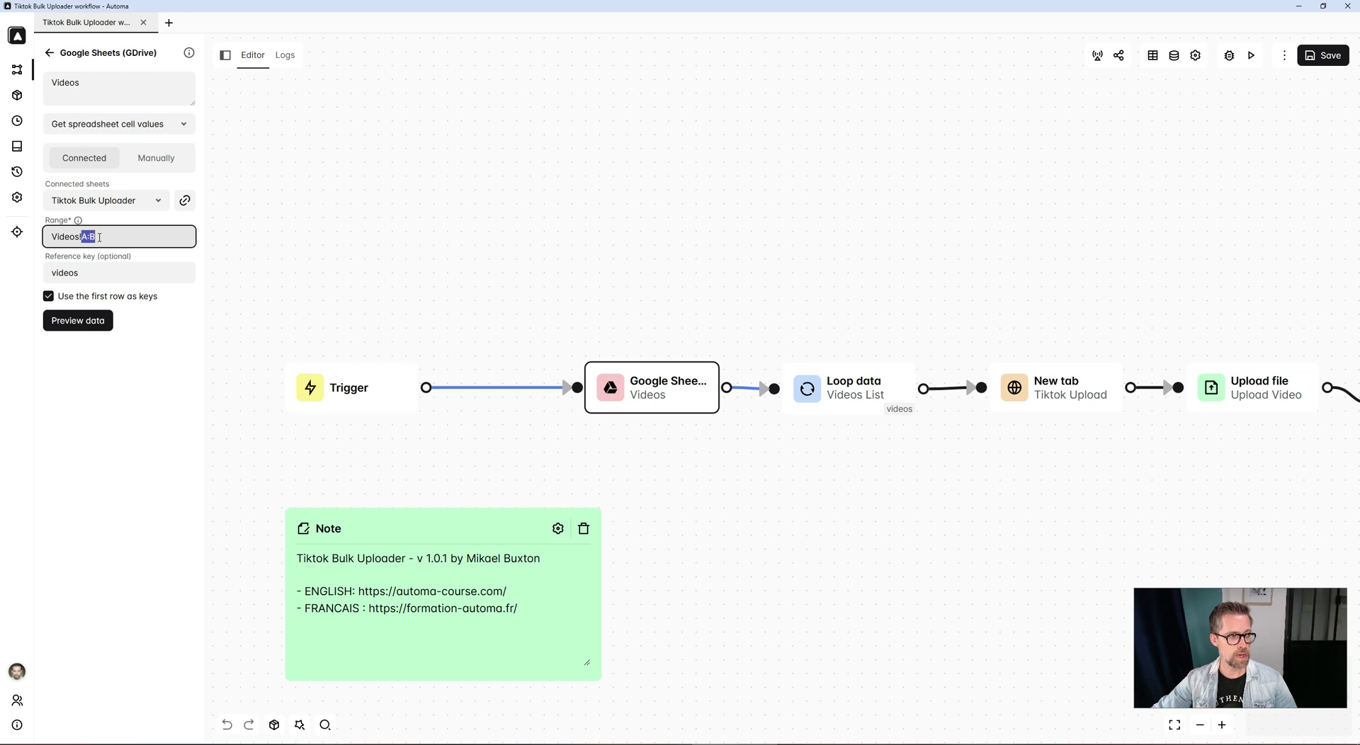
{"action": "key", "text": "alt+Tab"}
{"action": "left_click_drag", "start_coordinate": [346, 228], "coordinate": [637, 228]}
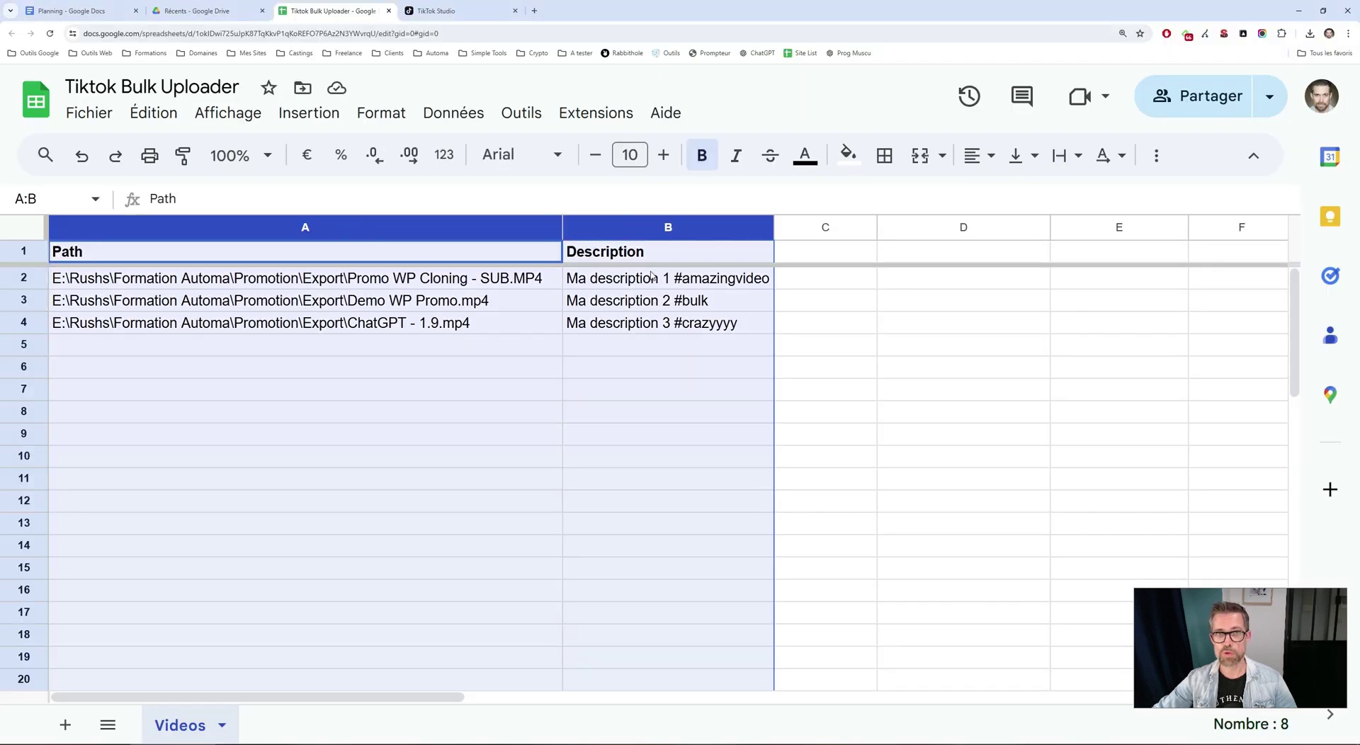
Open the Loop Data block in Automa and review its loop ID along with the sheet rows 2 to 4 it iterates over
{"action": "key", "text": "alt+Tab"}
{"action": "left_click_drag", "start_coordinate": [772, 465], "coordinate": [640, 434]}
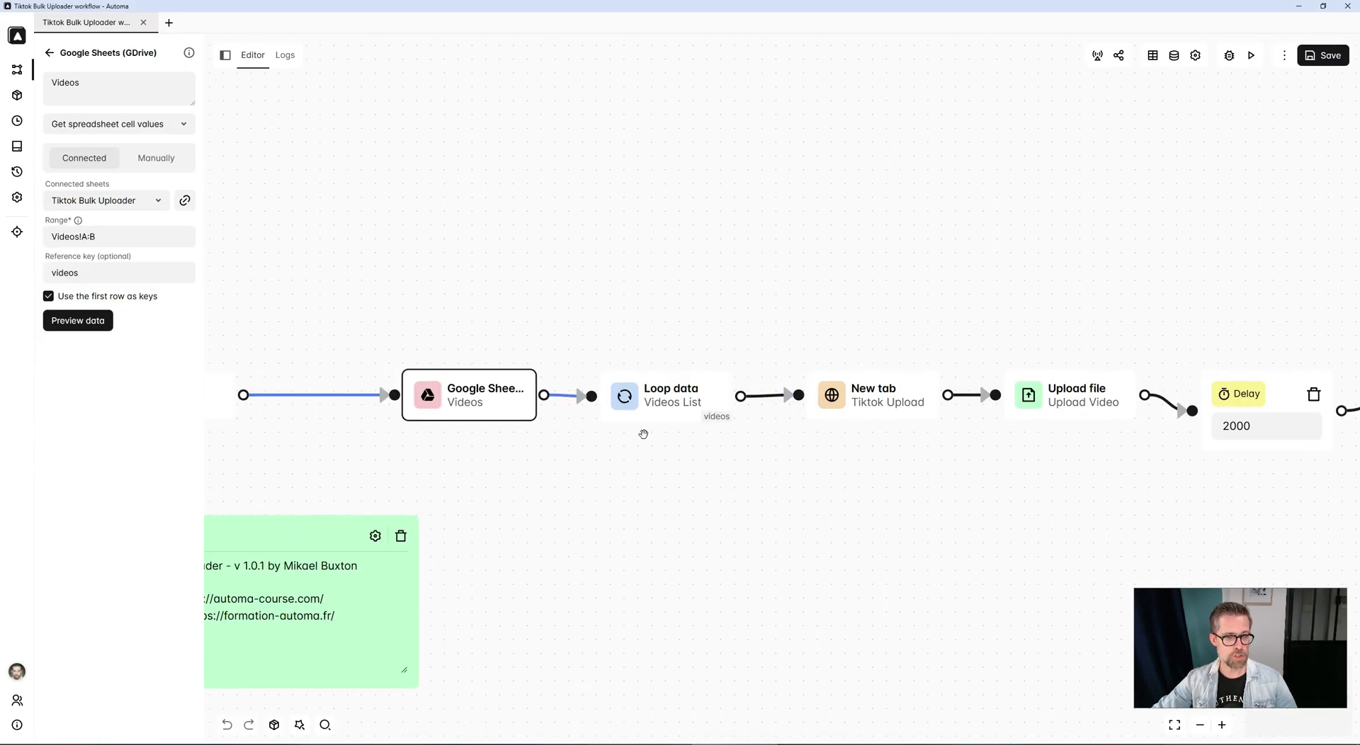
{"action": "left_click", "coordinate": [645, 407]}
{"action": "key", "text": "alt+Tab"}
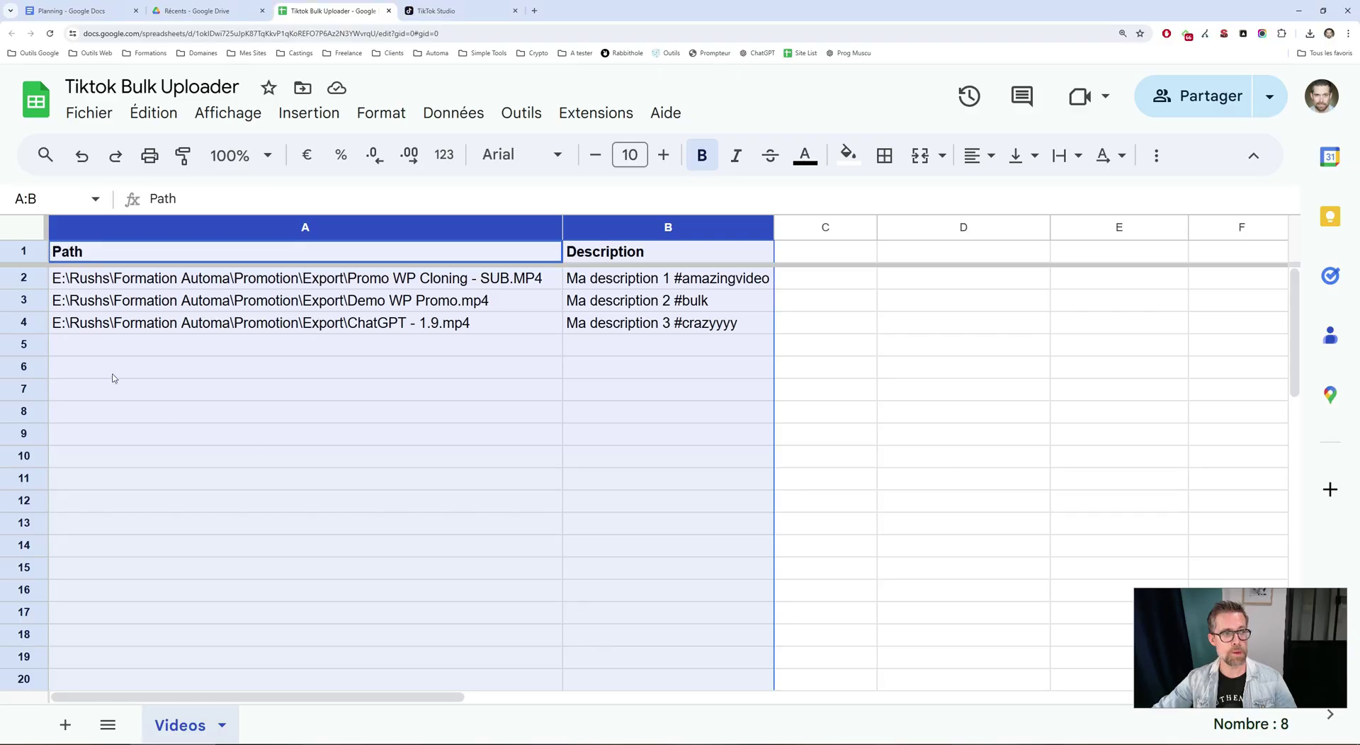
{"action": "left_click", "coordinate": [110, 347]}
{"action": "left_click_drag", "start_coordinate": [24, 278], "coordinate": [24, 322]}
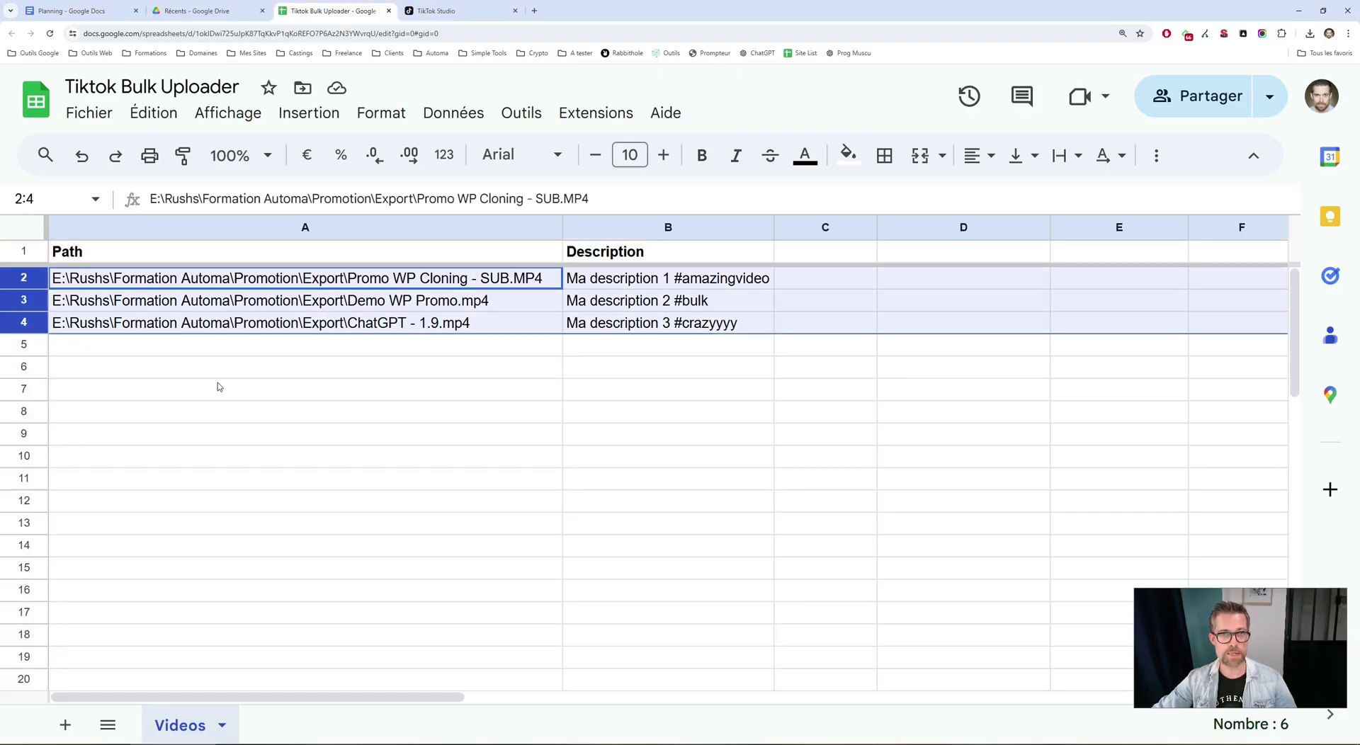
{"action": "key", "text": "alt+Tab"}
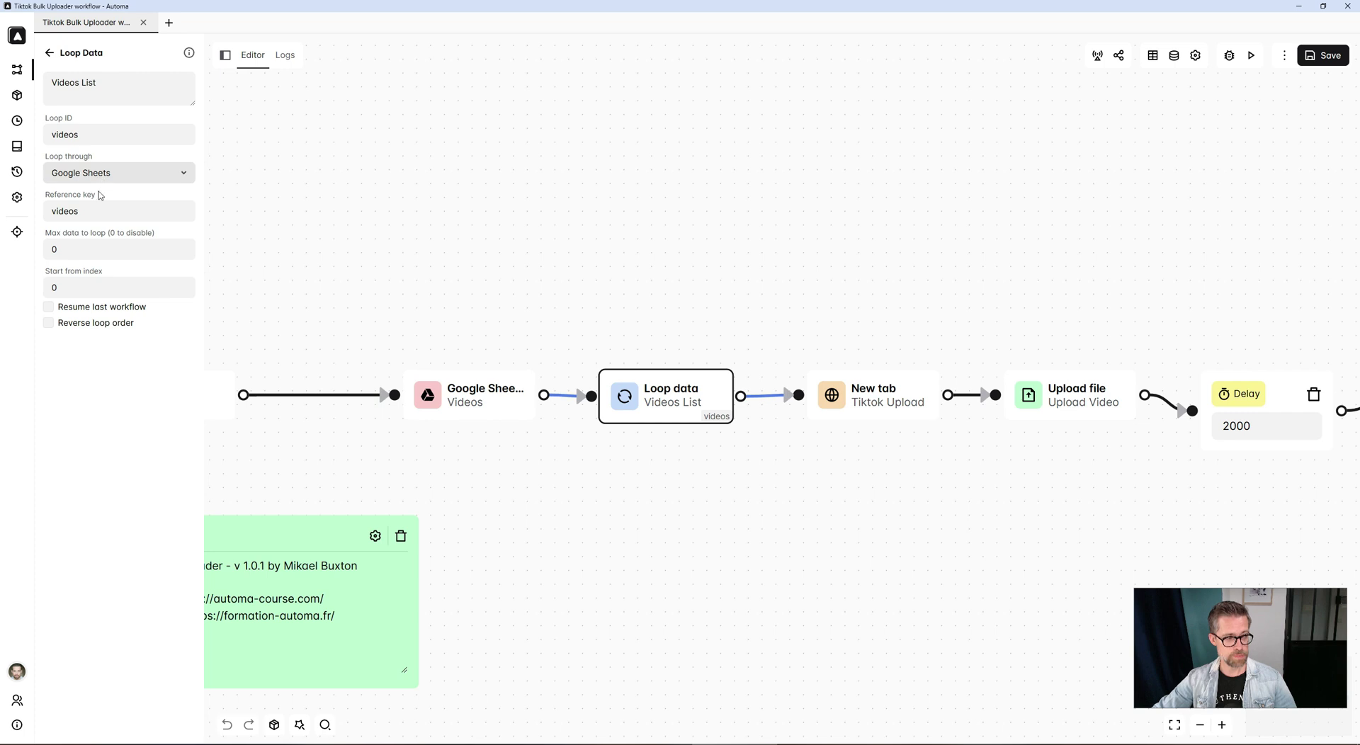
{"action": "double_click", "coordinate": [96, 138]}
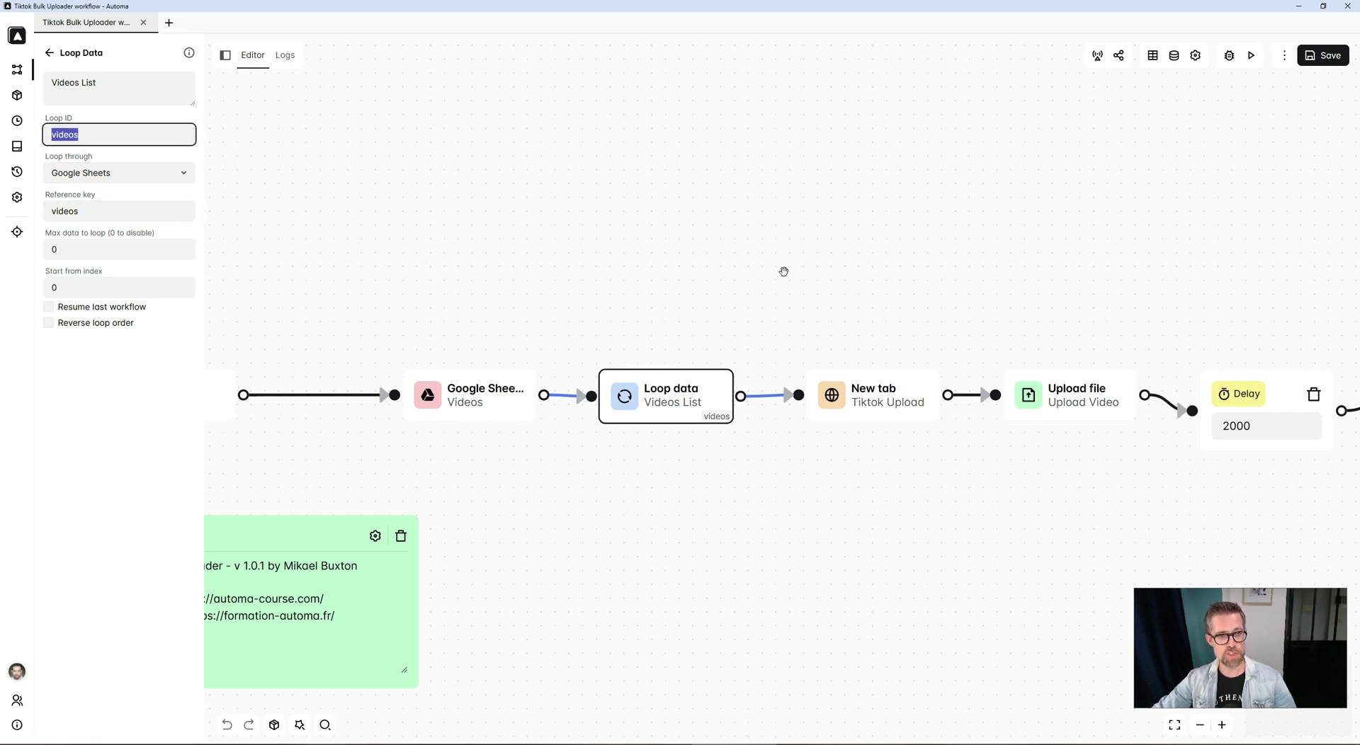
Review the New Tab block's settings and compare the Upload File block's file path expression with the path in cell A2
{"action": "left_click_drag", "start_coordinate": [784, 268], "coordinate": [553, 276]}
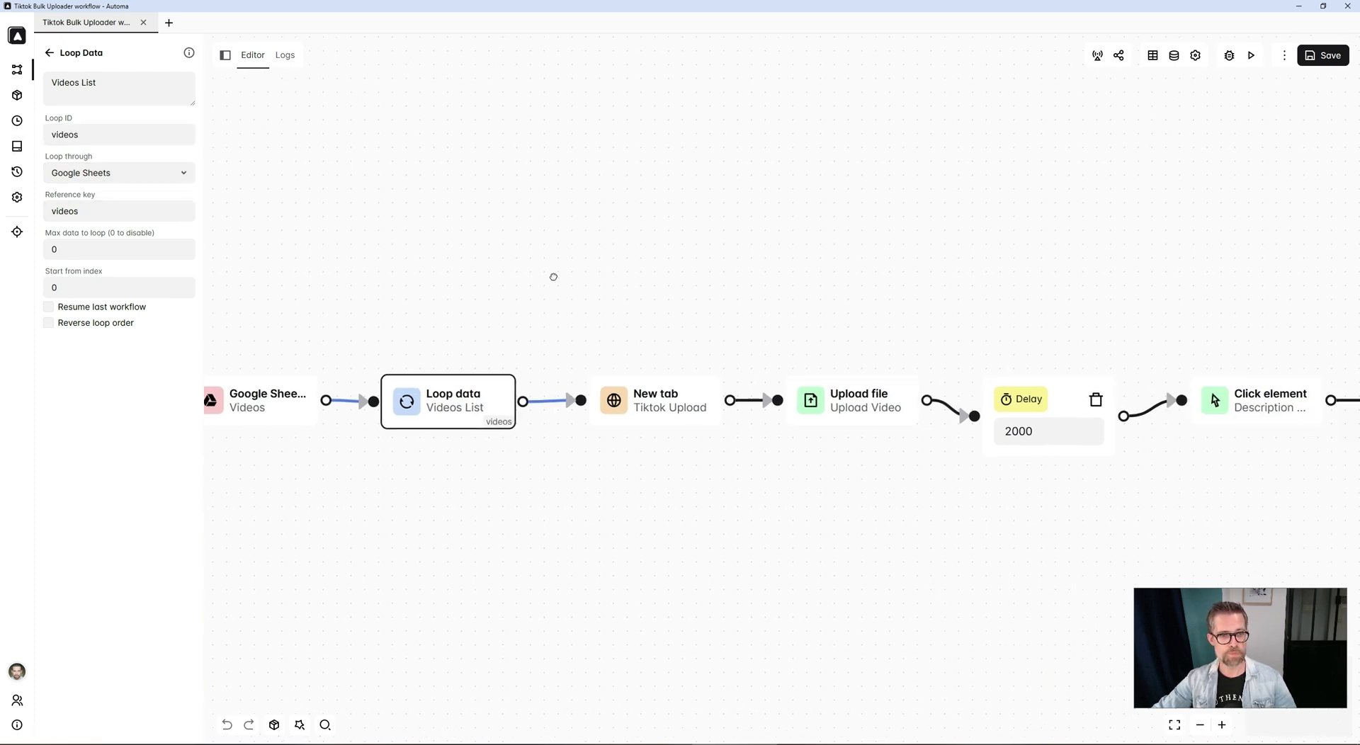
{"action": "left_click", "coordinate": [658, 403]}
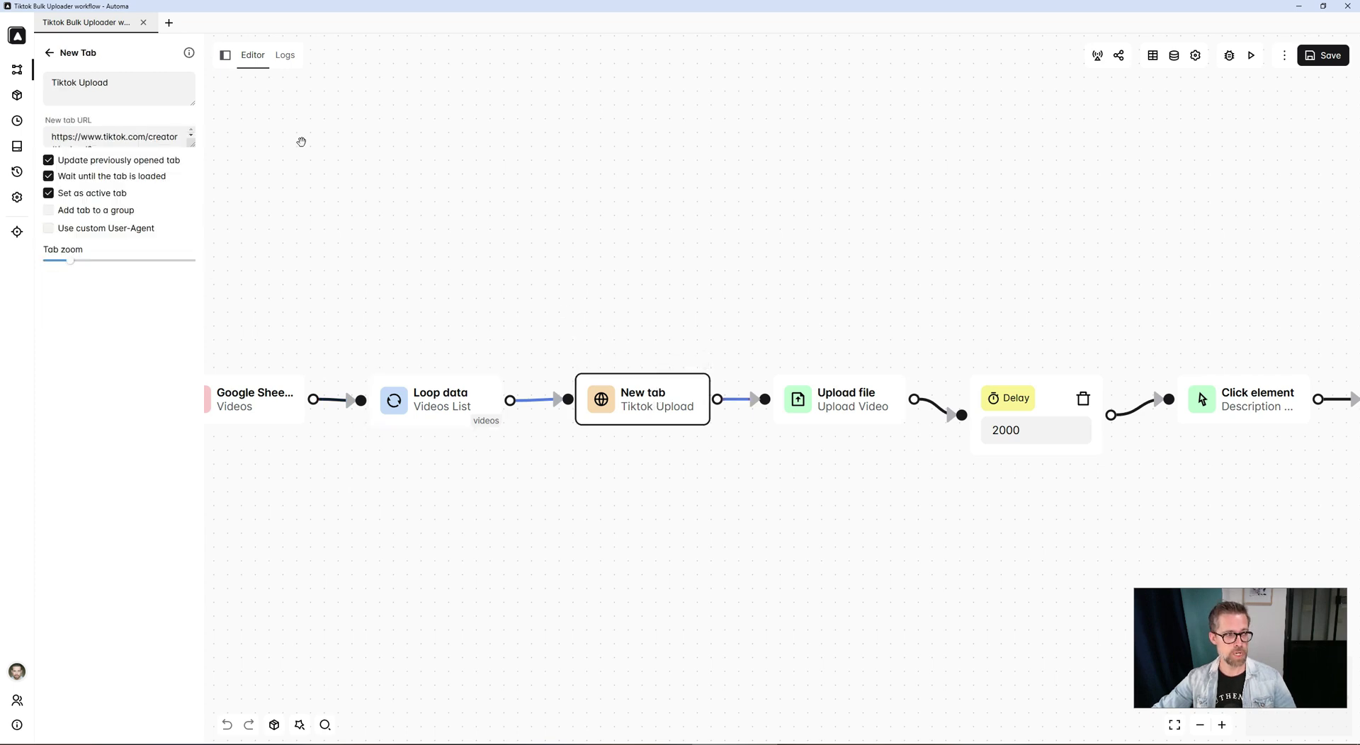
{"action": "left_click_drag", "start_coordinate": [920, 328], "coordinate": [816, 328]}
{"action": "left_click", "coordinate": [758, 409]}
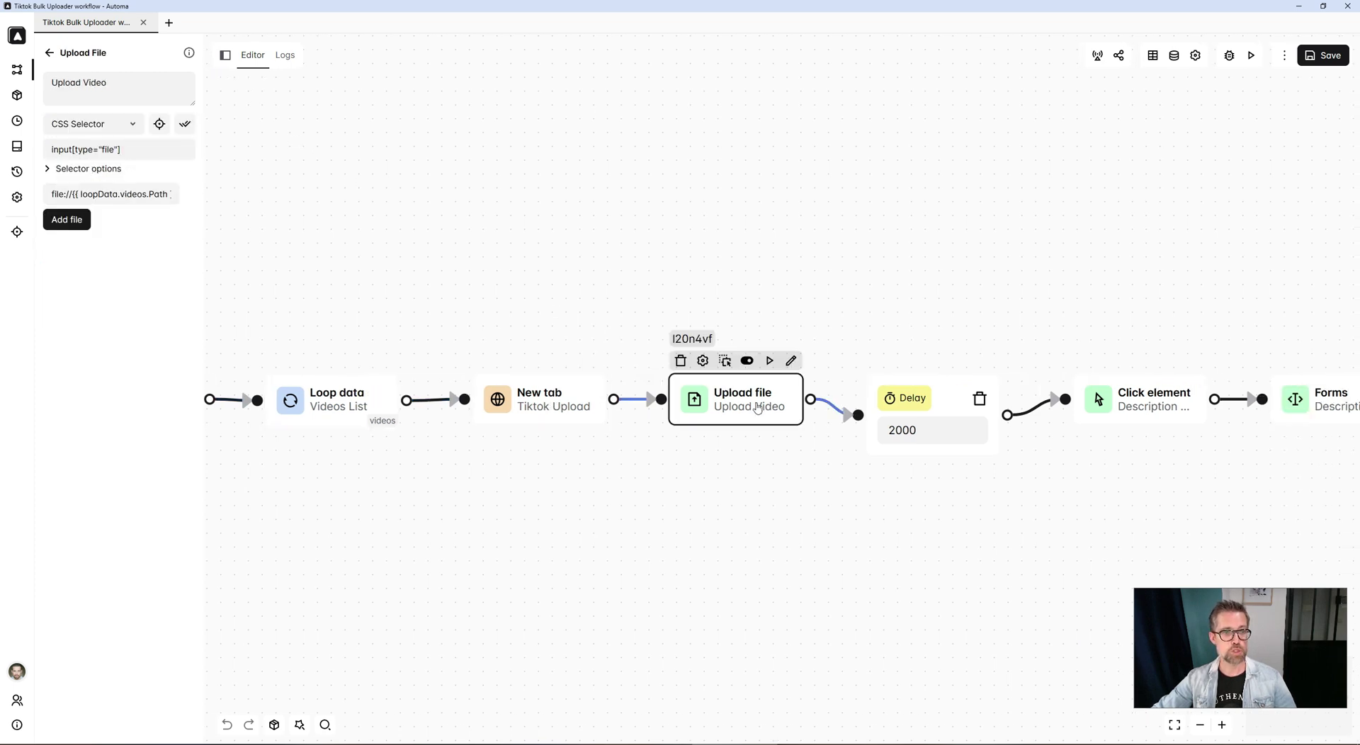
{"action": "key", "text": "alt+Tab"}
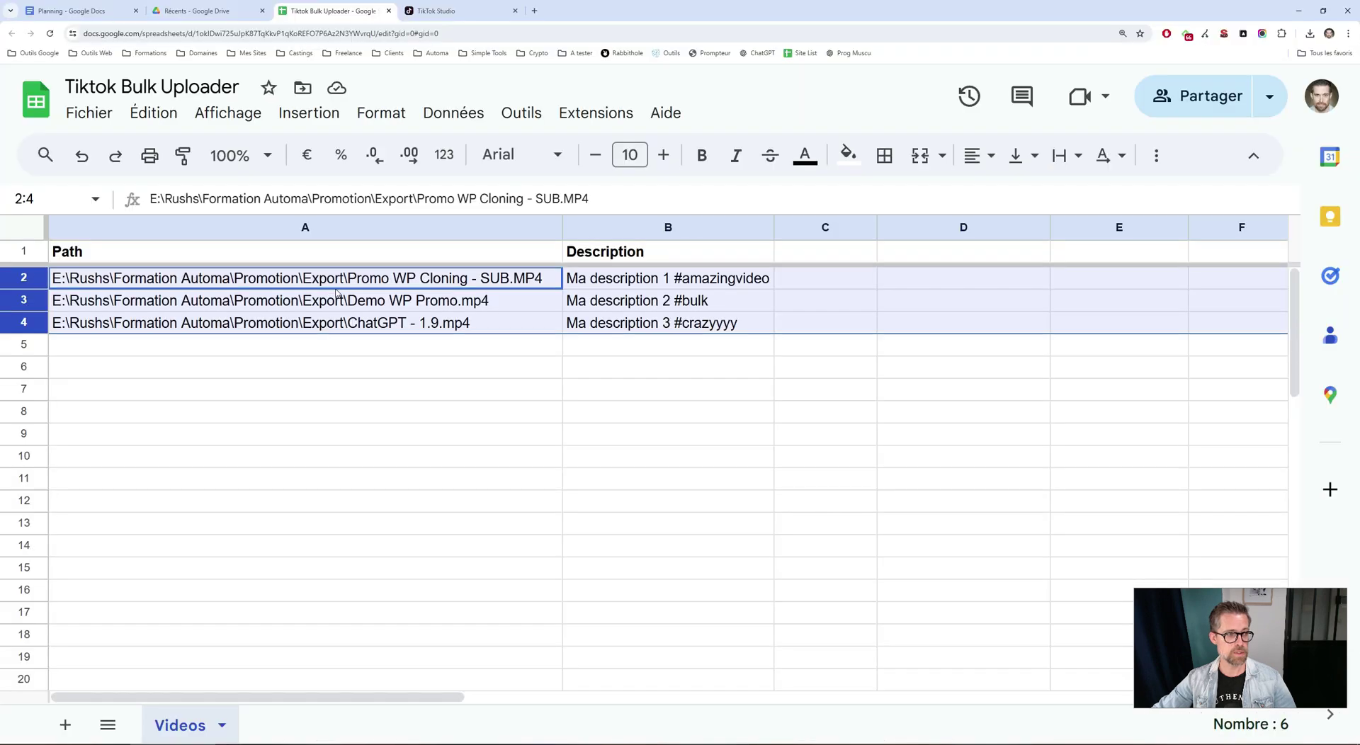
{"action": "left_click", "coordinate": [340, 283]}
{"action": "key", "text": "alt+Tab"}
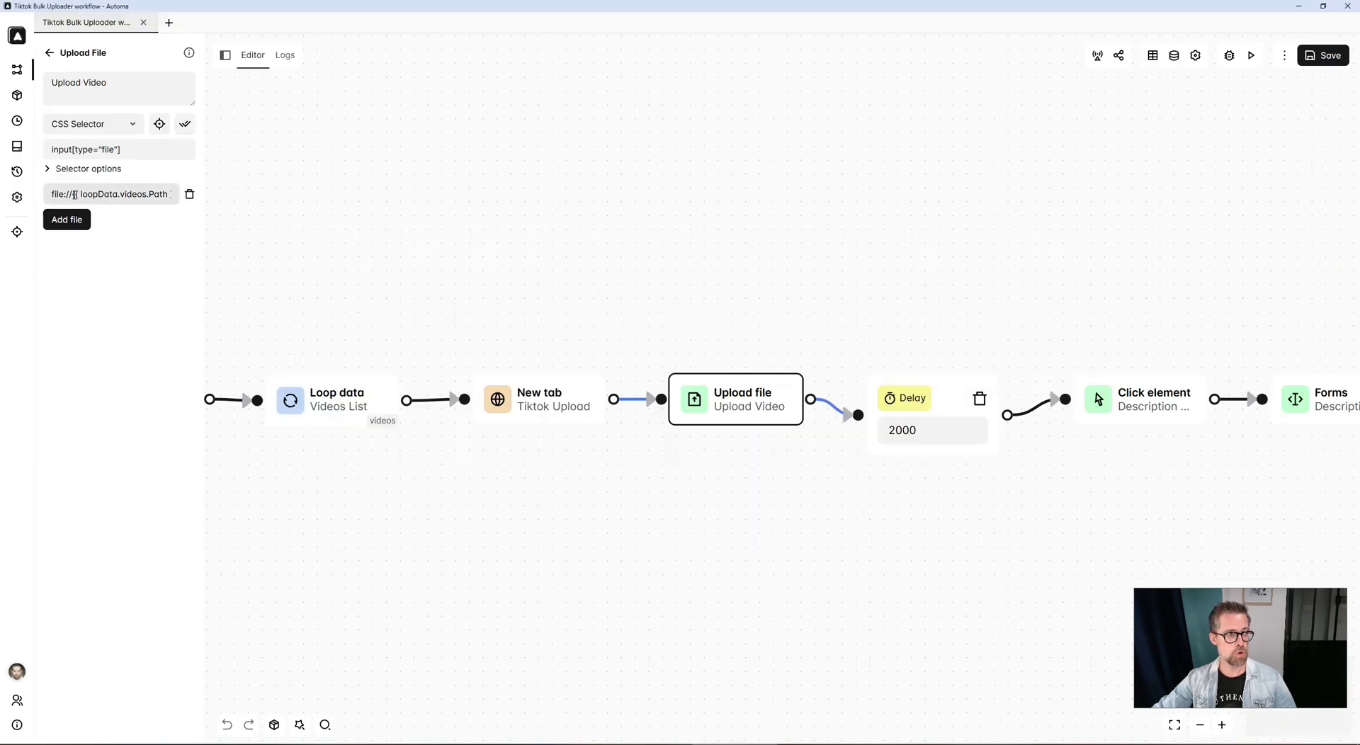
{"action": "left_click_drag", "start_coordinate": [75, 194], "coordinate": [277, 202]}
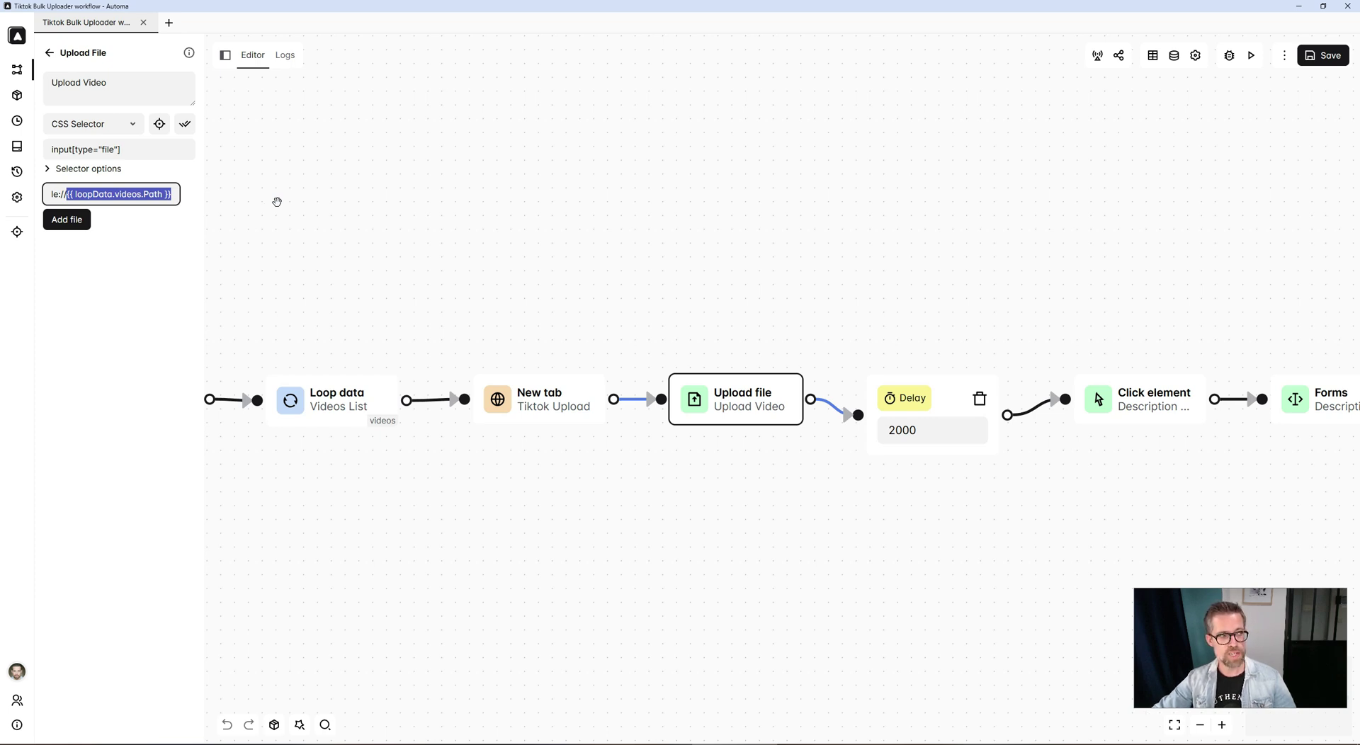
Check each part of the loopData.videos.Path expression against the Loop Data block's loop ID and the sheet's Path column
{"action": "double_click", "coordinate": [94, 194]}
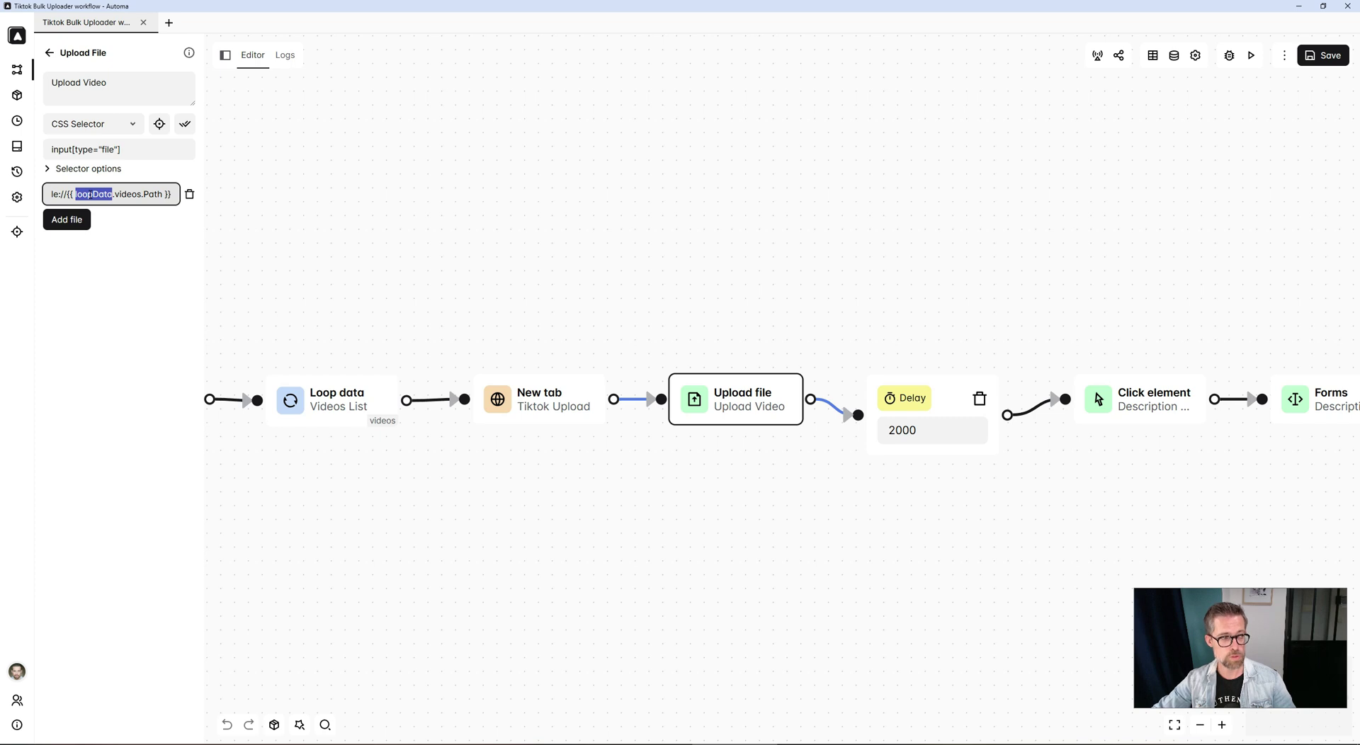
{"action": "left_click", "coordinate": [89, 194]}
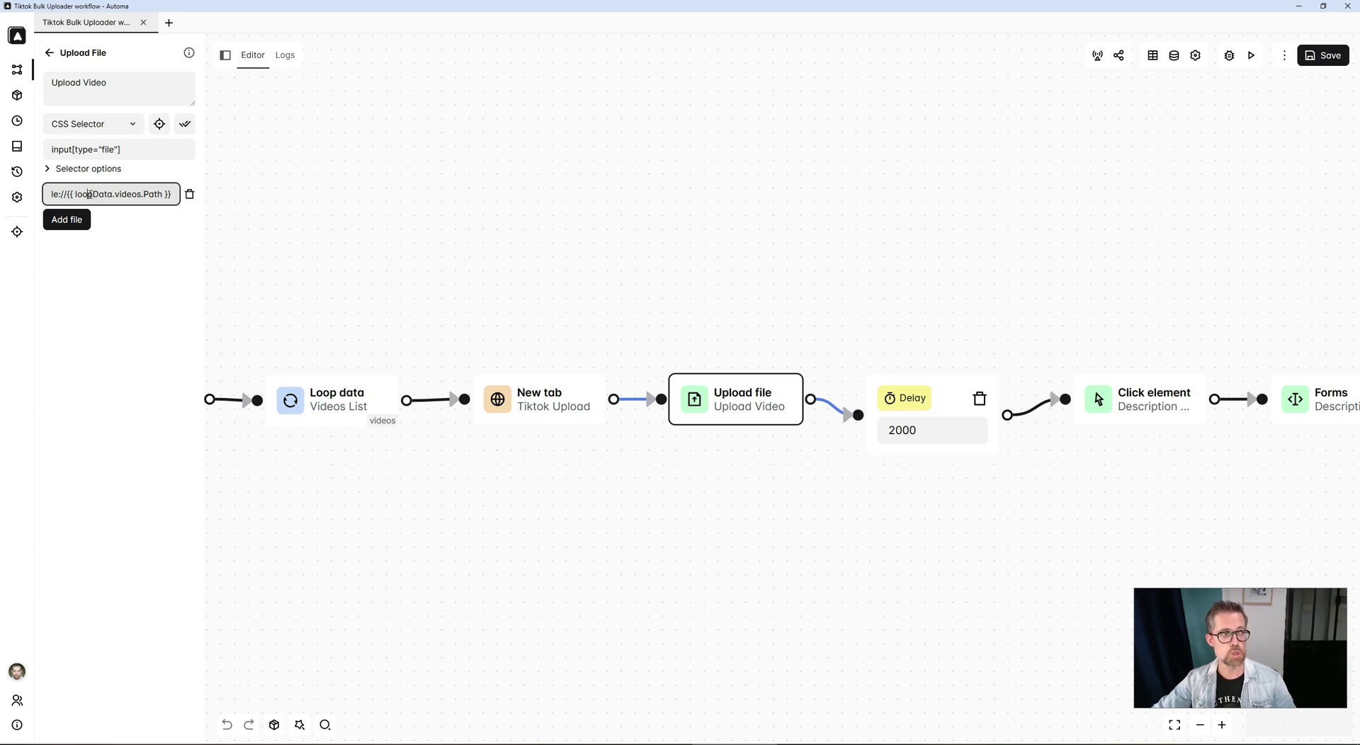
{"action": "double_click", "coordinate": [131, 194]}
{"action": "double_click", "coordinate": [312, 397]}
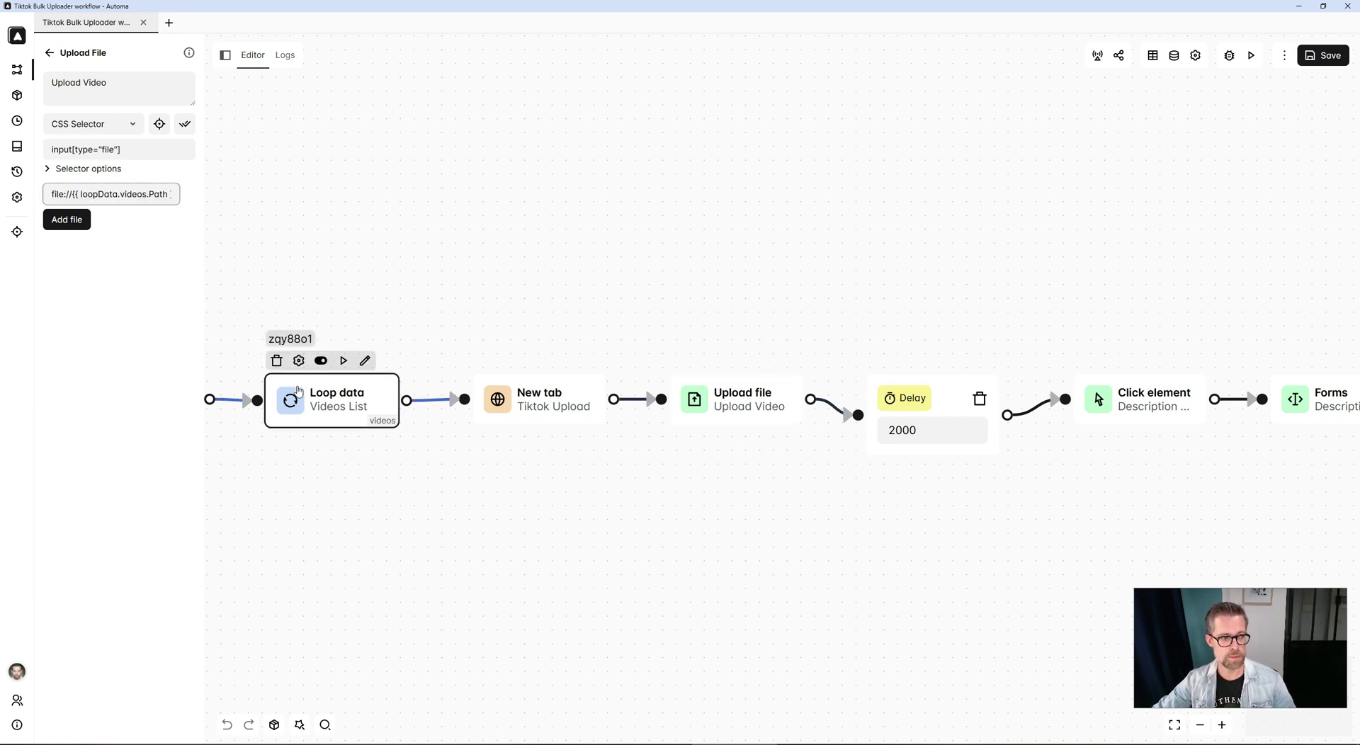
{"action": "double_click", "coordinate": [99, 134]}
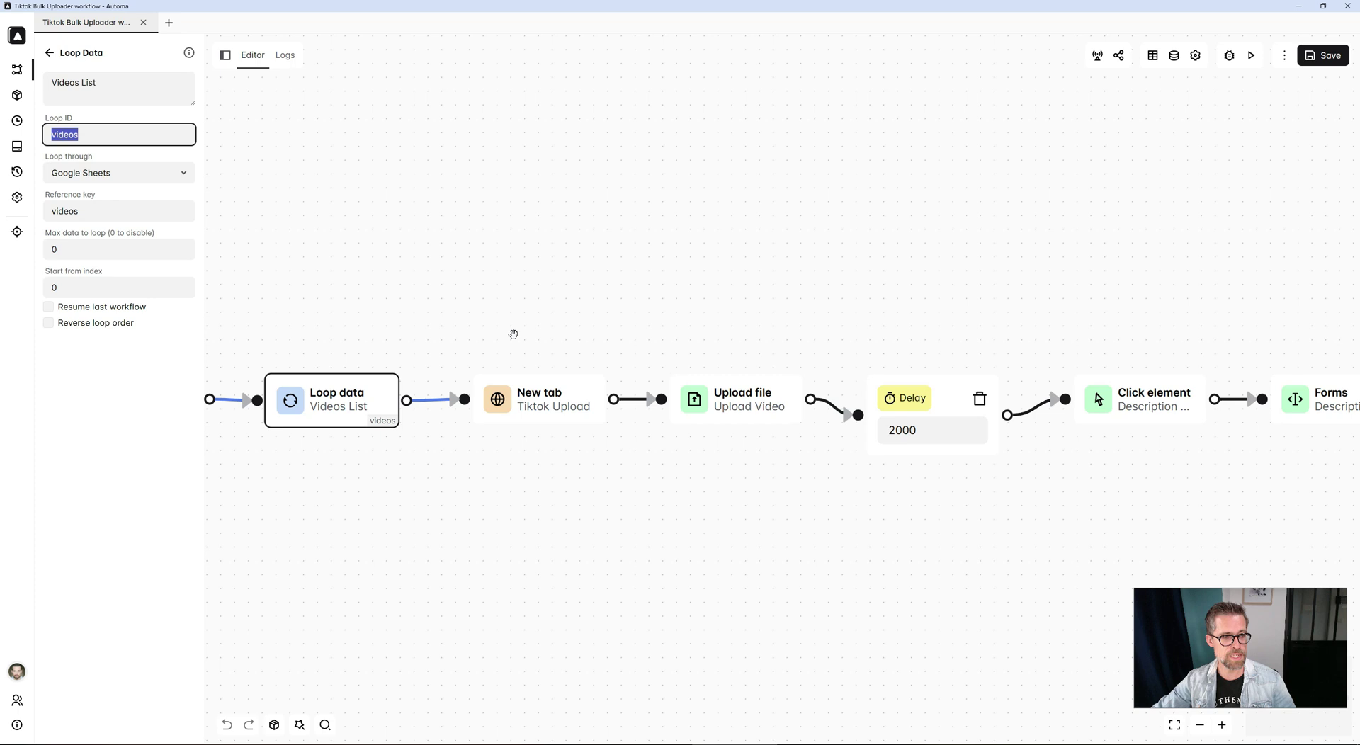
{"action": "left_click", "coordinate": [717, 401]}
{"action": "double_click", "coordinate": [717, 401]}
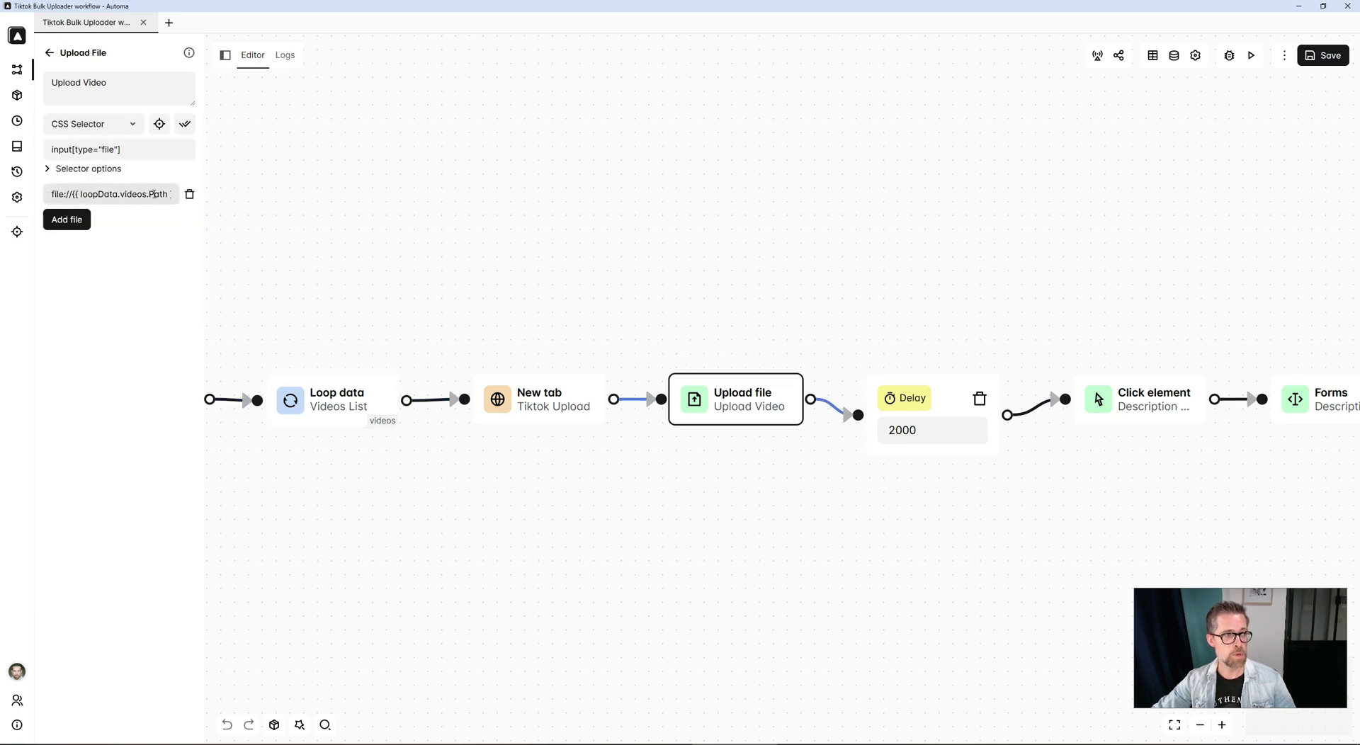
{"action": "double_click", "coordinate": [153, 194]}
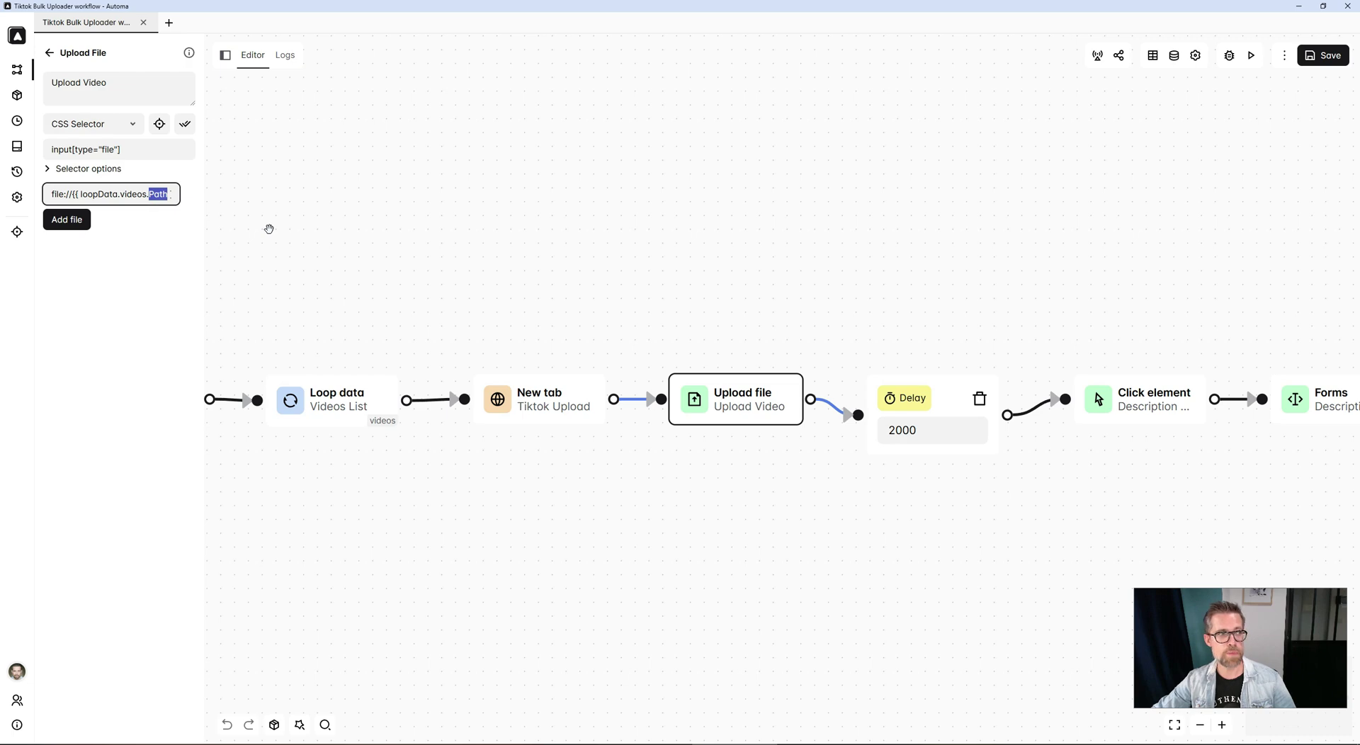
{"action": "key", "text": "alt+Tab"}
{"action": "left_click", "coordinate": [202, 234]}
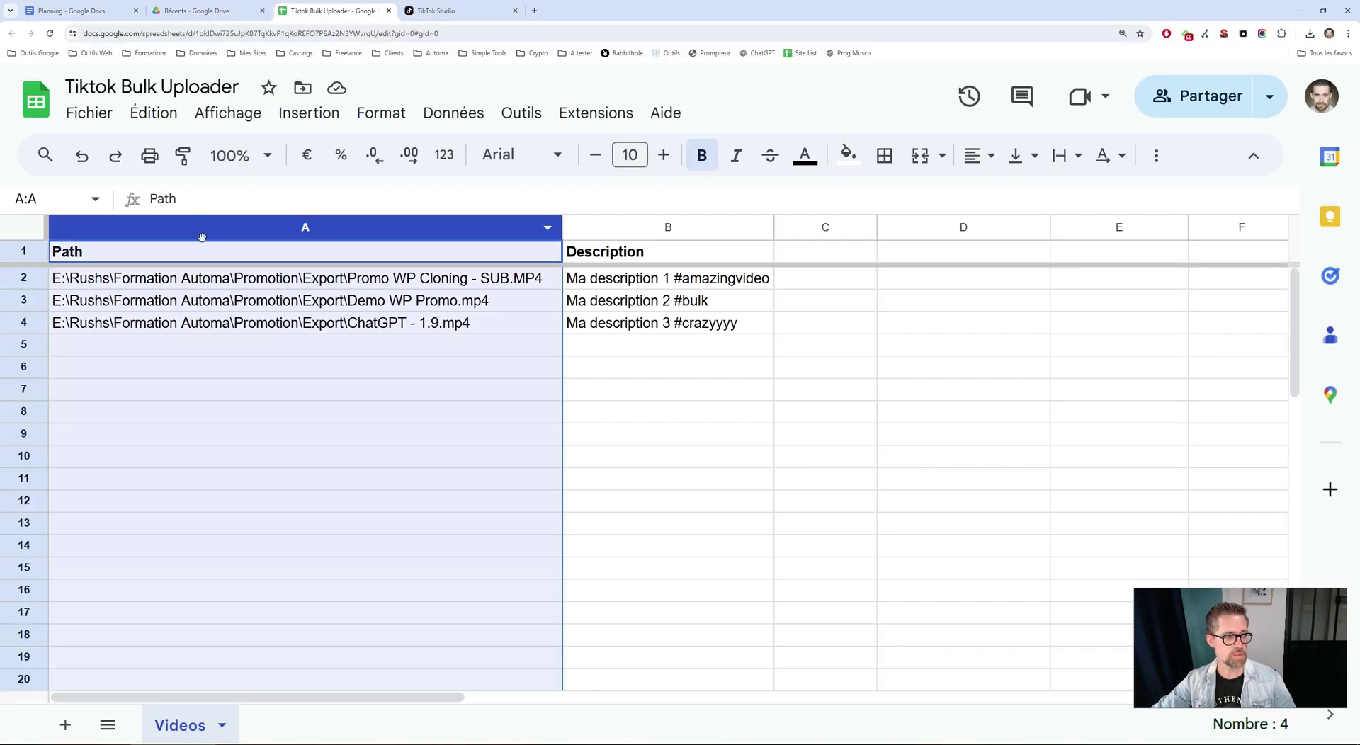
Check the first video's path in cell A2 of the sheet, then return to the Upload File block in Automa
{"action": "left_click", "coordinate": [237, 281]}
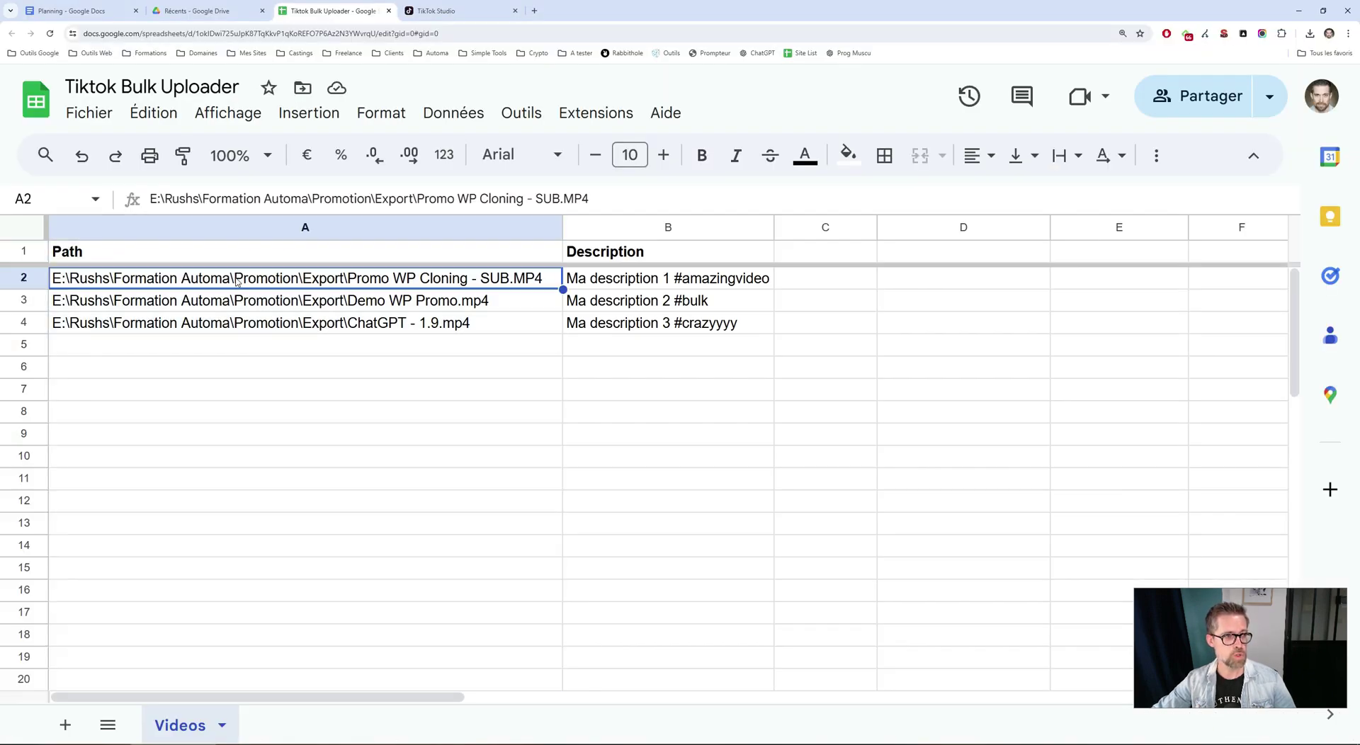
{"action": "key", "text": "alt+Tab"}
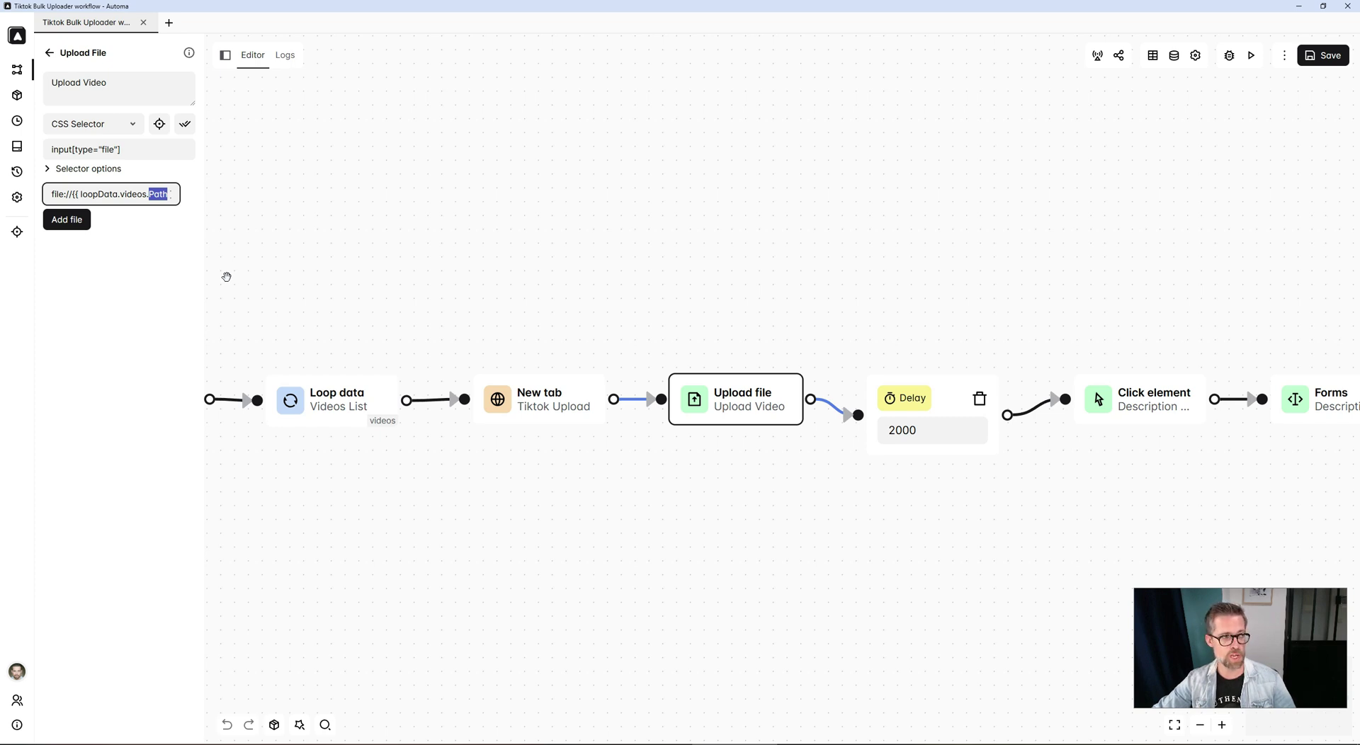
{"action": "left_click", "coordinate": [668, 307]}
Review the settings of the Delay block and of the Click Element block for the description field
{"action": "scroll", "coordinate": [592, 364], "scroll_direction": "right", "scroll_amount": 5}
{"action": "left_click", "coordinate": [592, 364]}
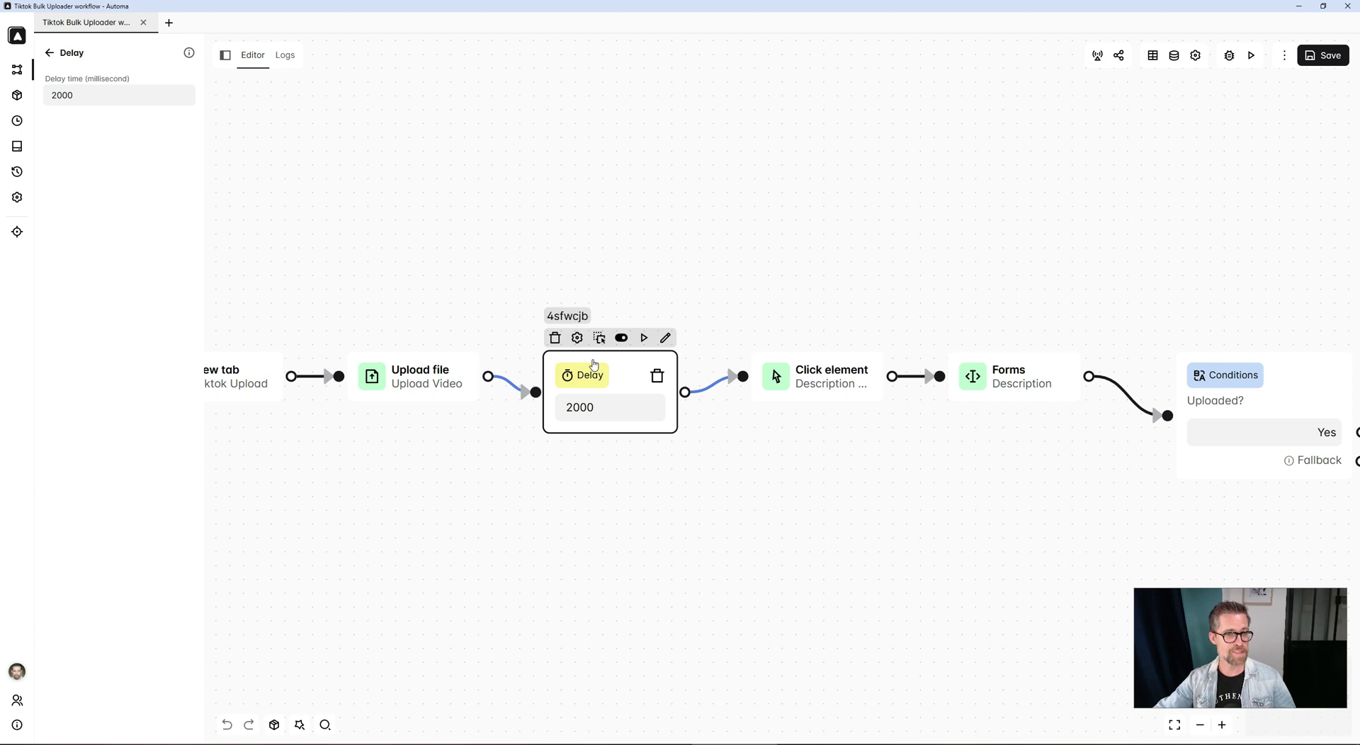
{"action": "left_click", "coordinate": [807, 388]}
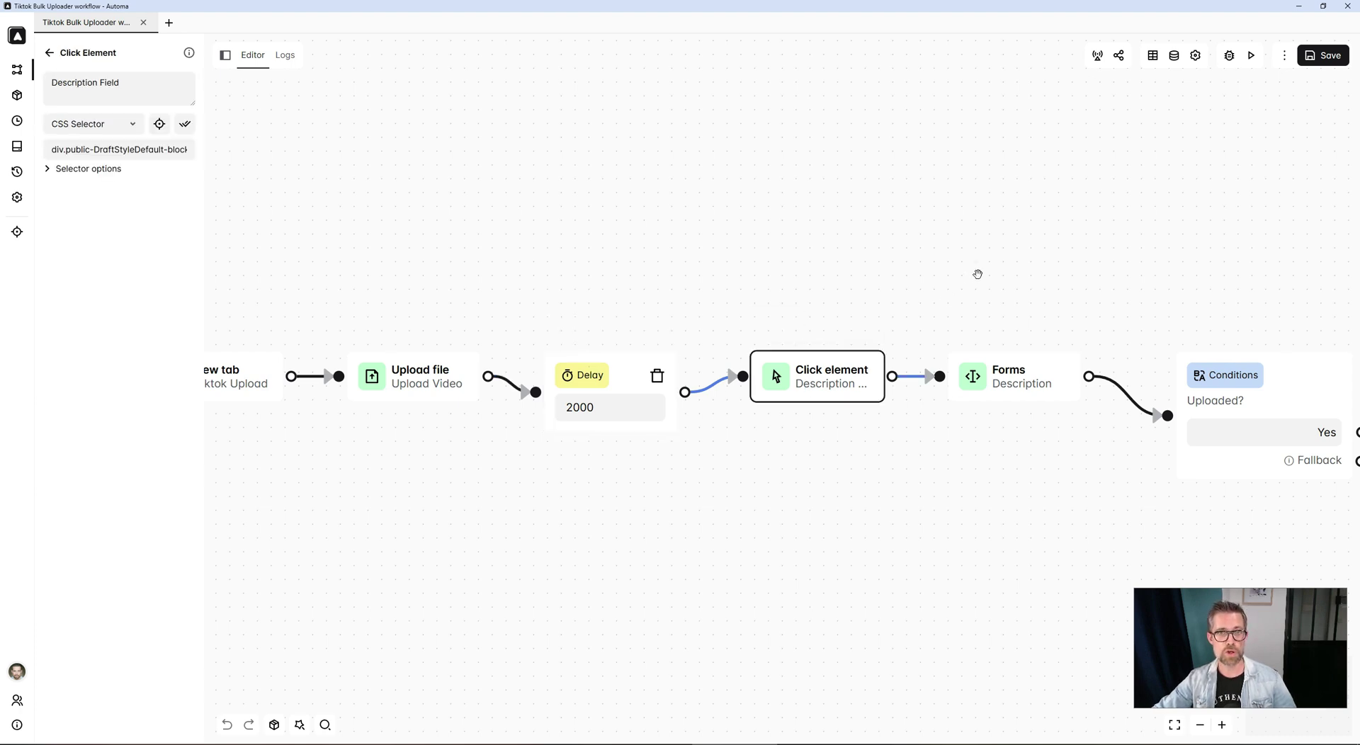
Open the Forms block and compare its loopData.videos.Description expression with the description in cell B2 of the sheet
{"action": "left_click_drag", "start_coordinate": [977, 274], "coordinate": [765, 284]}
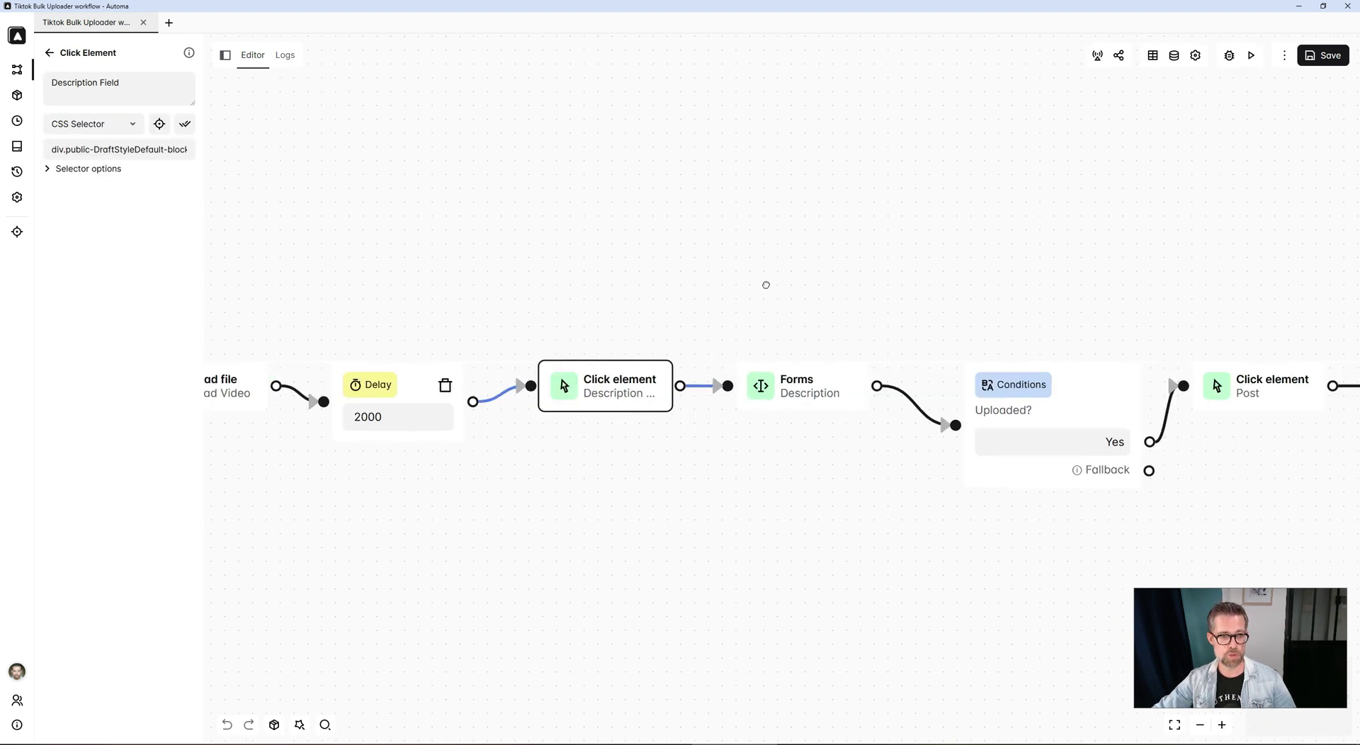
{"action": "left_click", "coordinate": [798, 406]}
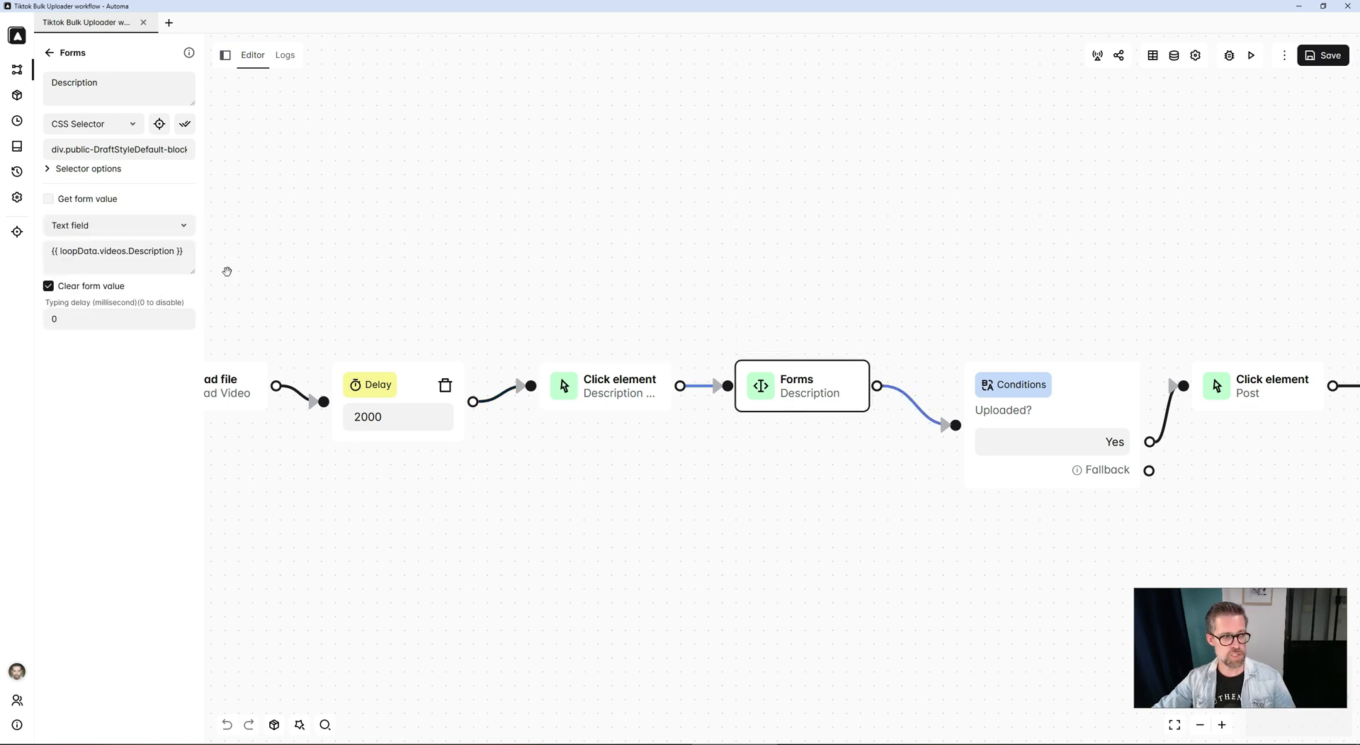
{"action": "left_click", "coordinate": [53, 252]}
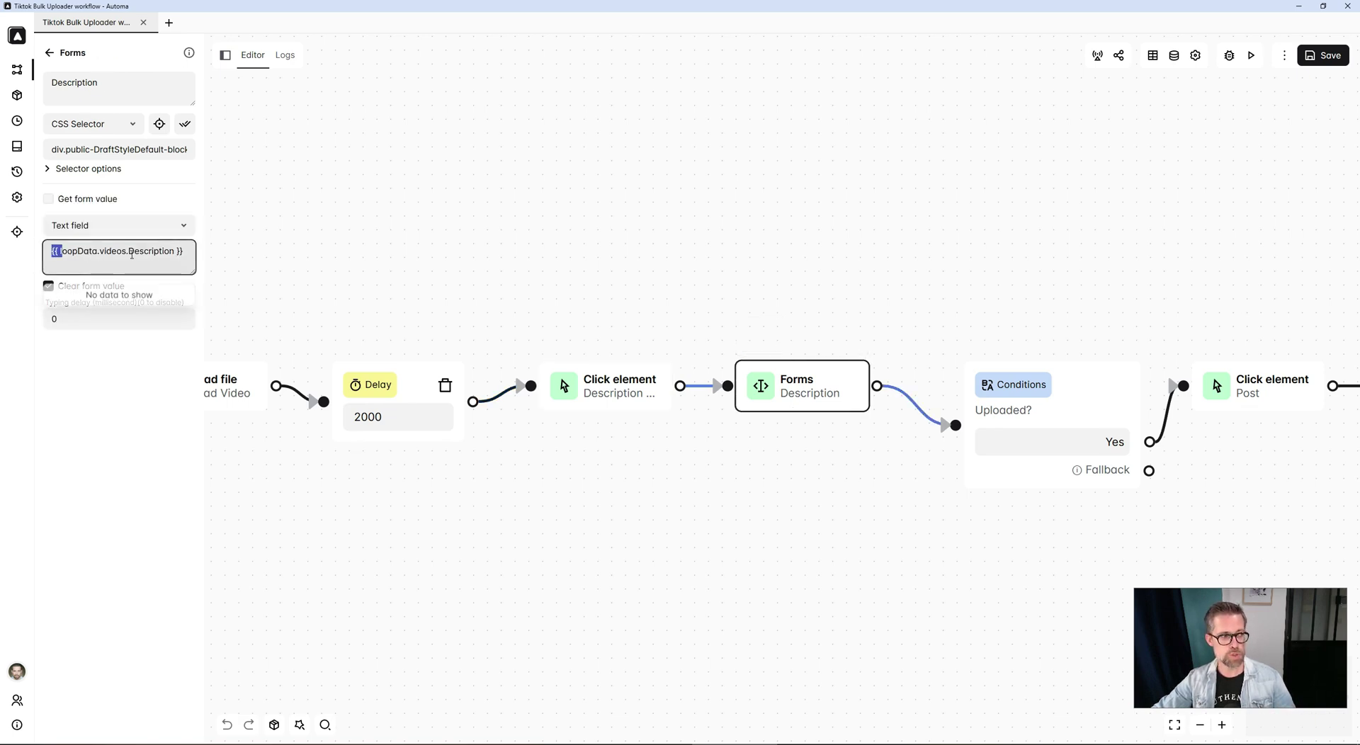
{"action": "key", "text": "ctrl+a"}
{"action": "key", "text": "alt+Tab"}
{"action": "left_click", "coordinate": [633, 279]}
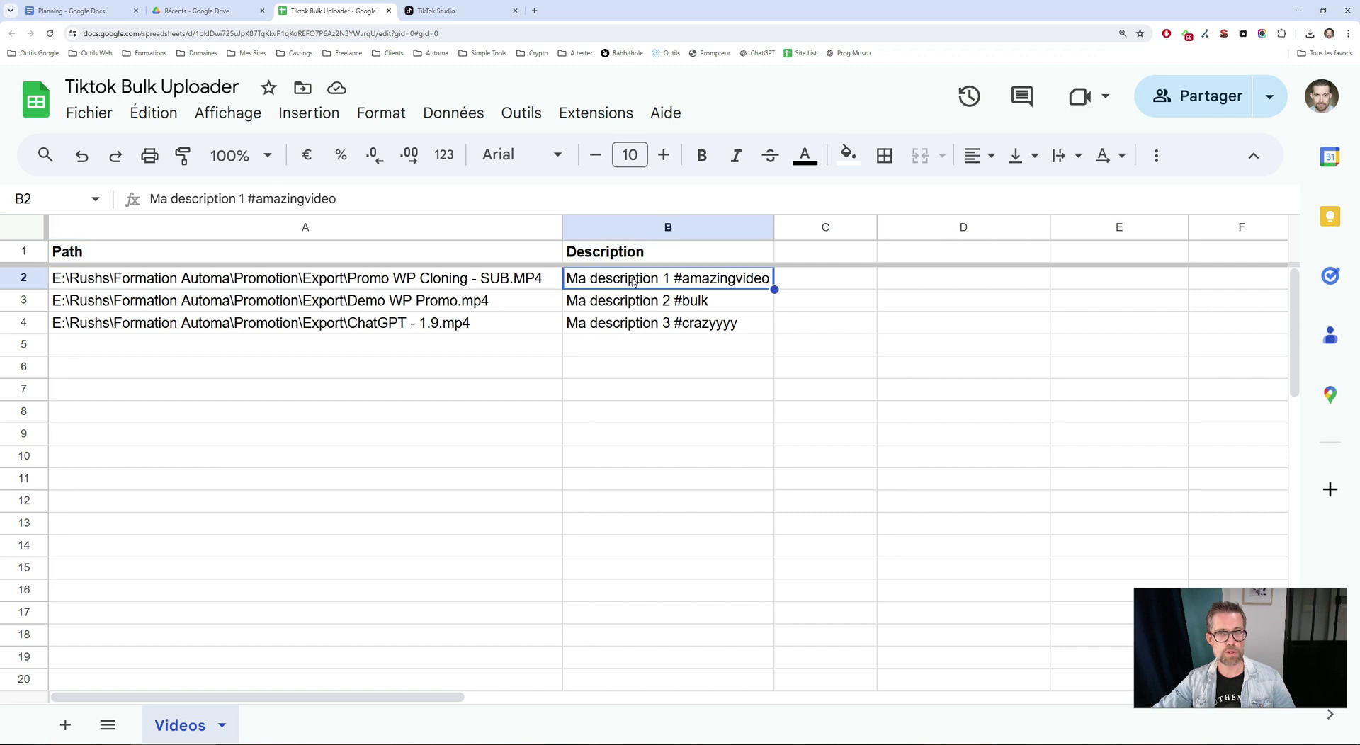
{"action": "key", "text": "alt+Tab"}
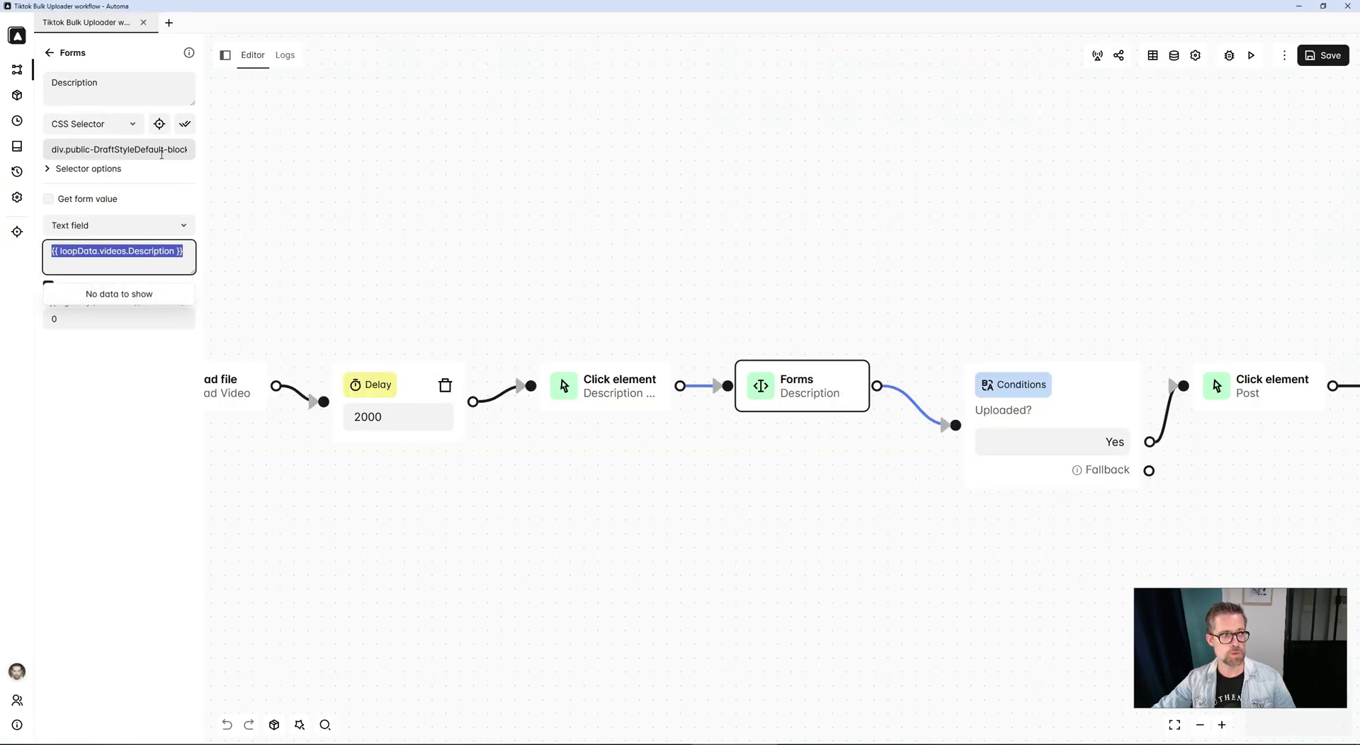
Compare the Forms block's CSS selector with the one in the description field's Click Element block
{"action": "left_click", "coordinate": [162, 155]}
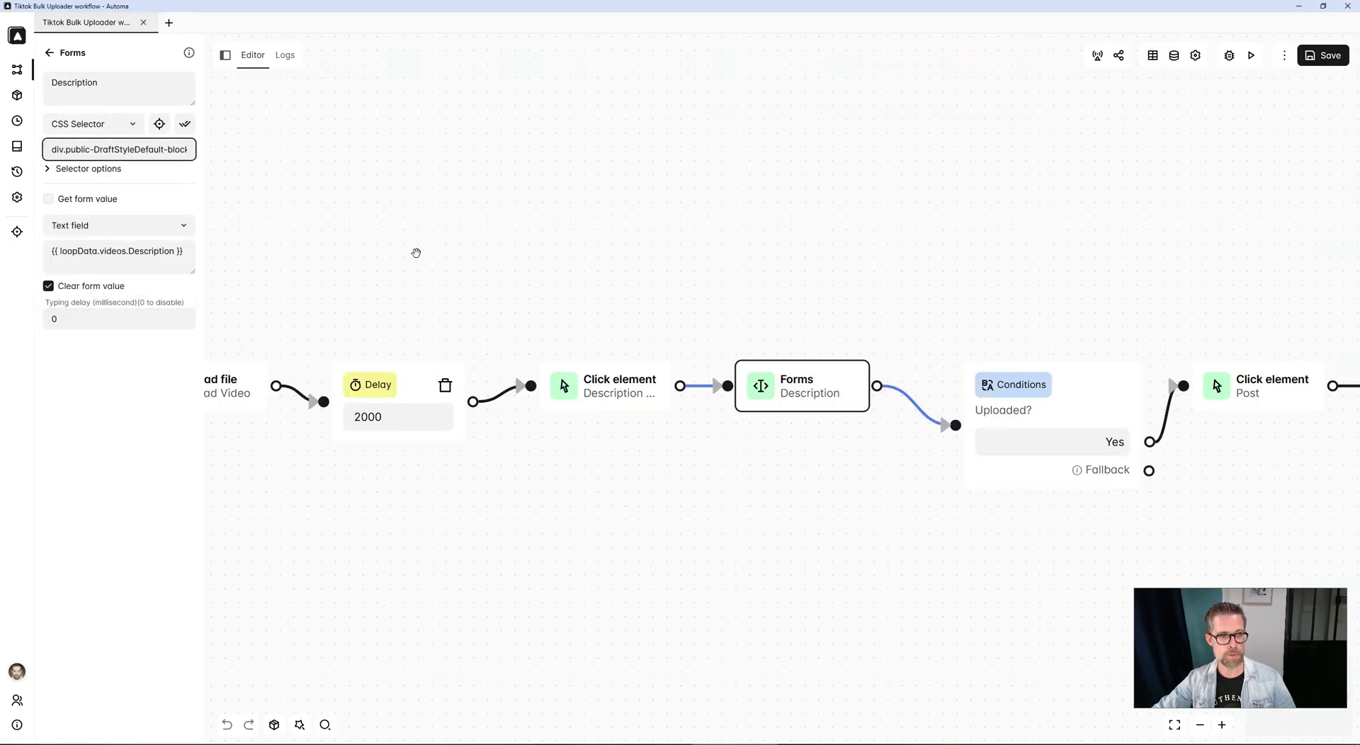
{"action": "left_click", "coordinate": [602, 386]}
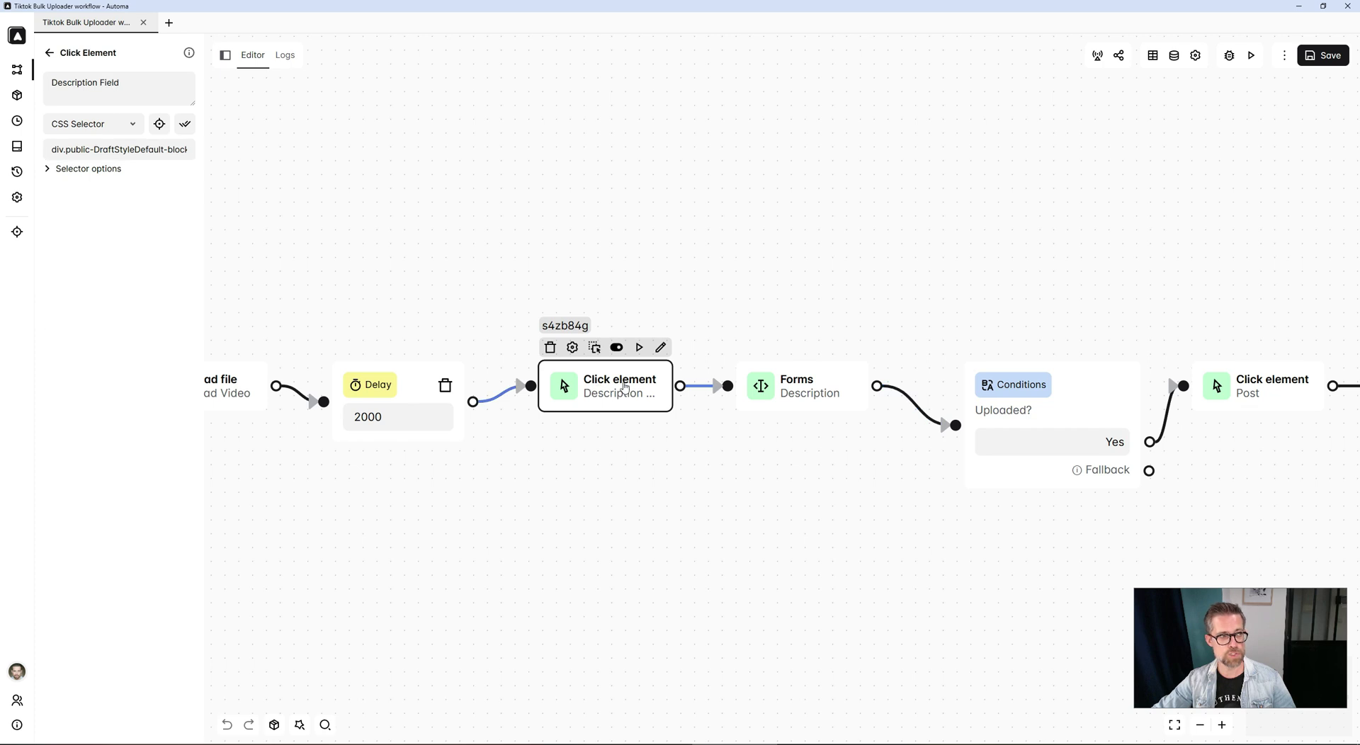
{"action": "left_click", "coordinate": [800, 386]}
Open the Yes path of the Uploaded? Conditions block, examine its element text condition's selector and value, and close the condition builder
{"action": "left_click_drag", "start_coordinate": [983, 278], "coordinate": [728, 265]}
{"action": "left_click", "coordinate": [814, 395]}
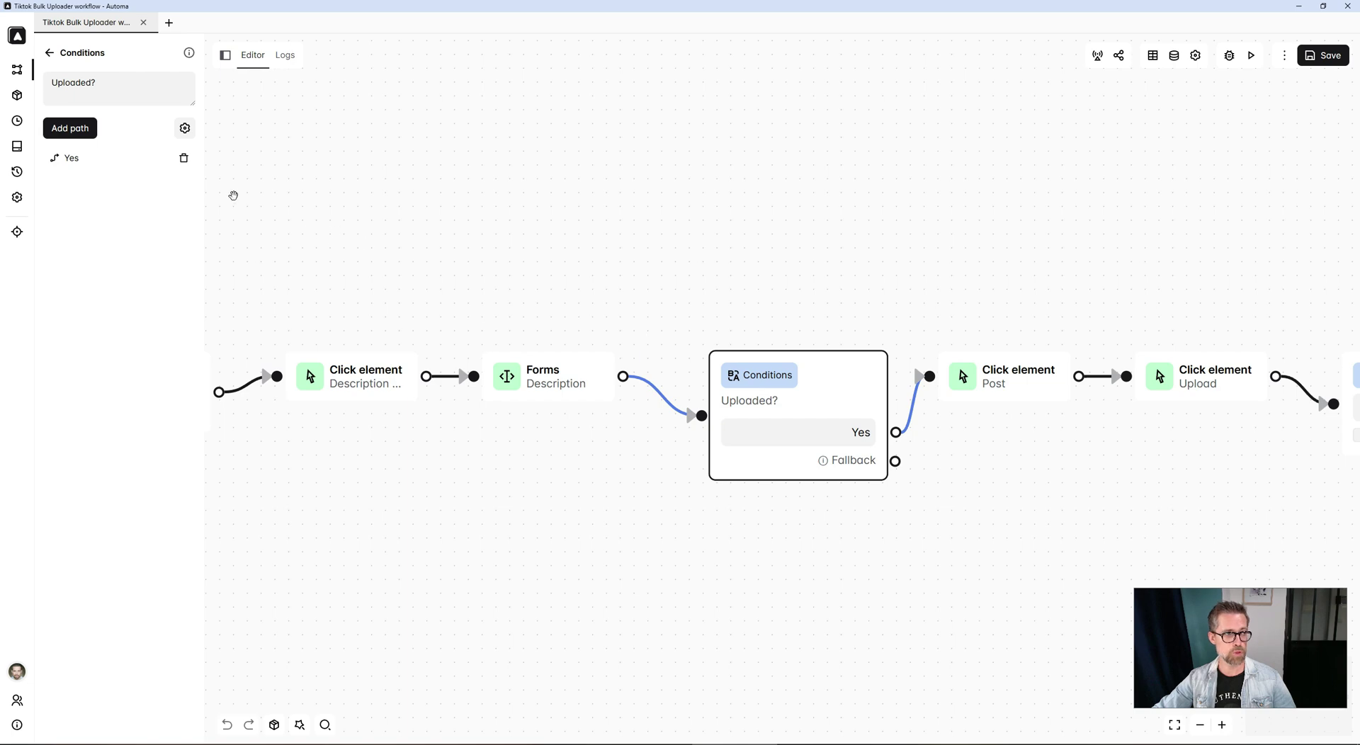
{"action": "left_click", "coordinate": [169, 160]}
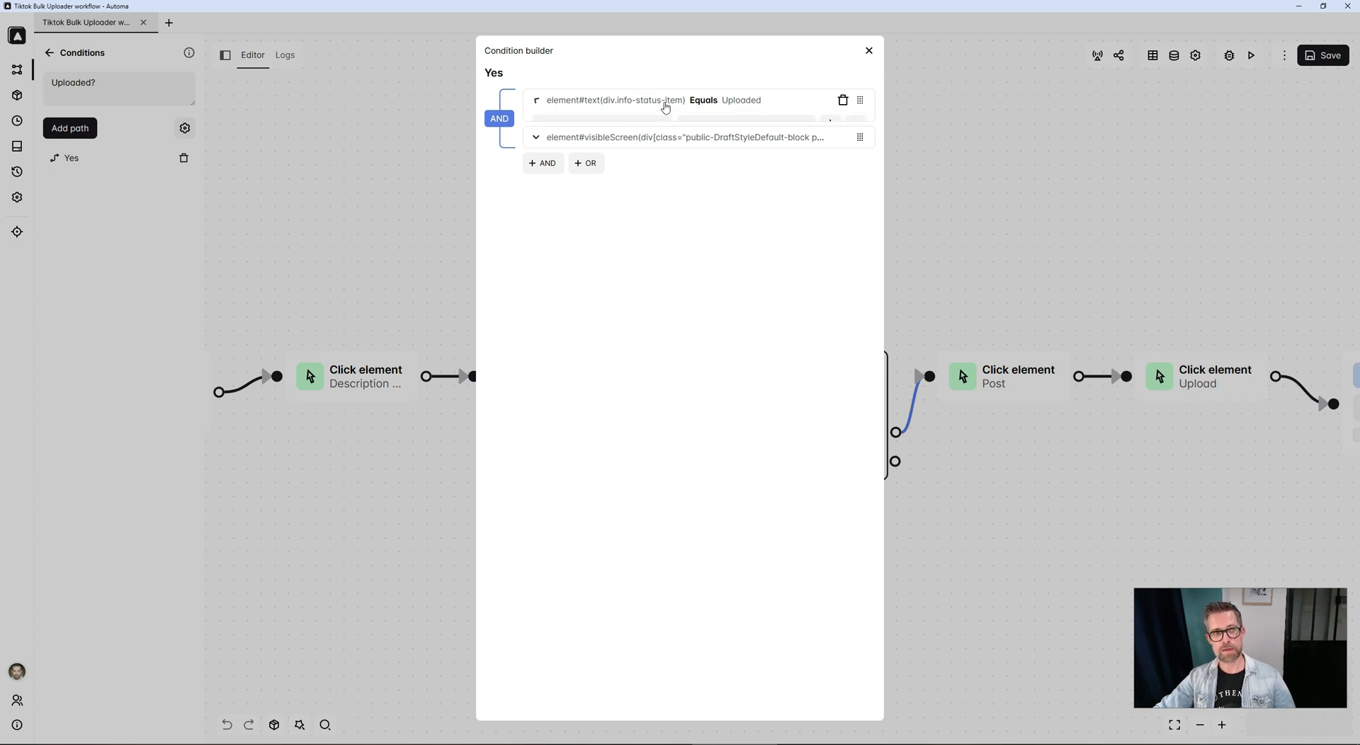
{"action": "left_click", "coordinate": [665, 106]}
{"action": "left_click_drag", "start_coordinate": [698, 127], "coordinate": [779, 130]}
{"action": "left_click", "coordinate": [732, 177]}
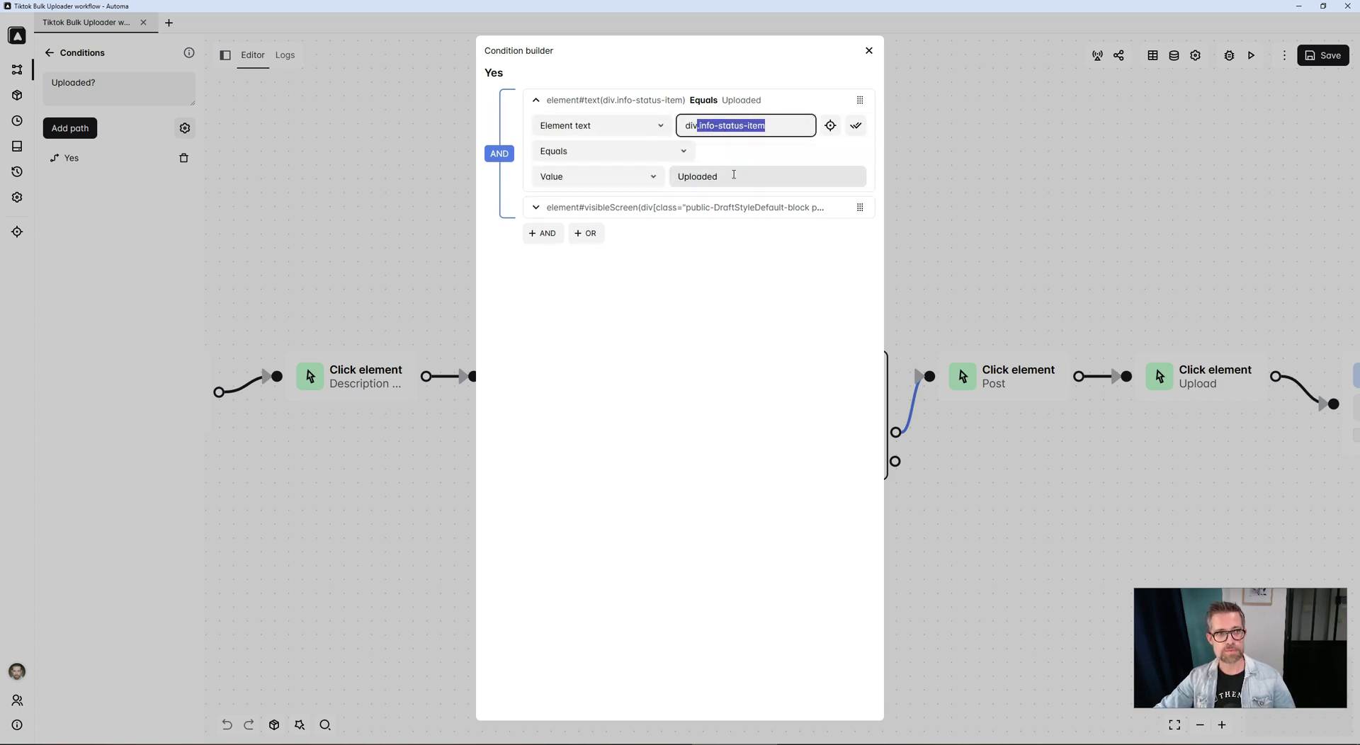
{"action": "left_click", "coordinate": [727, 106]}
{"action": "left_click", "coordinate": [971, 128]}
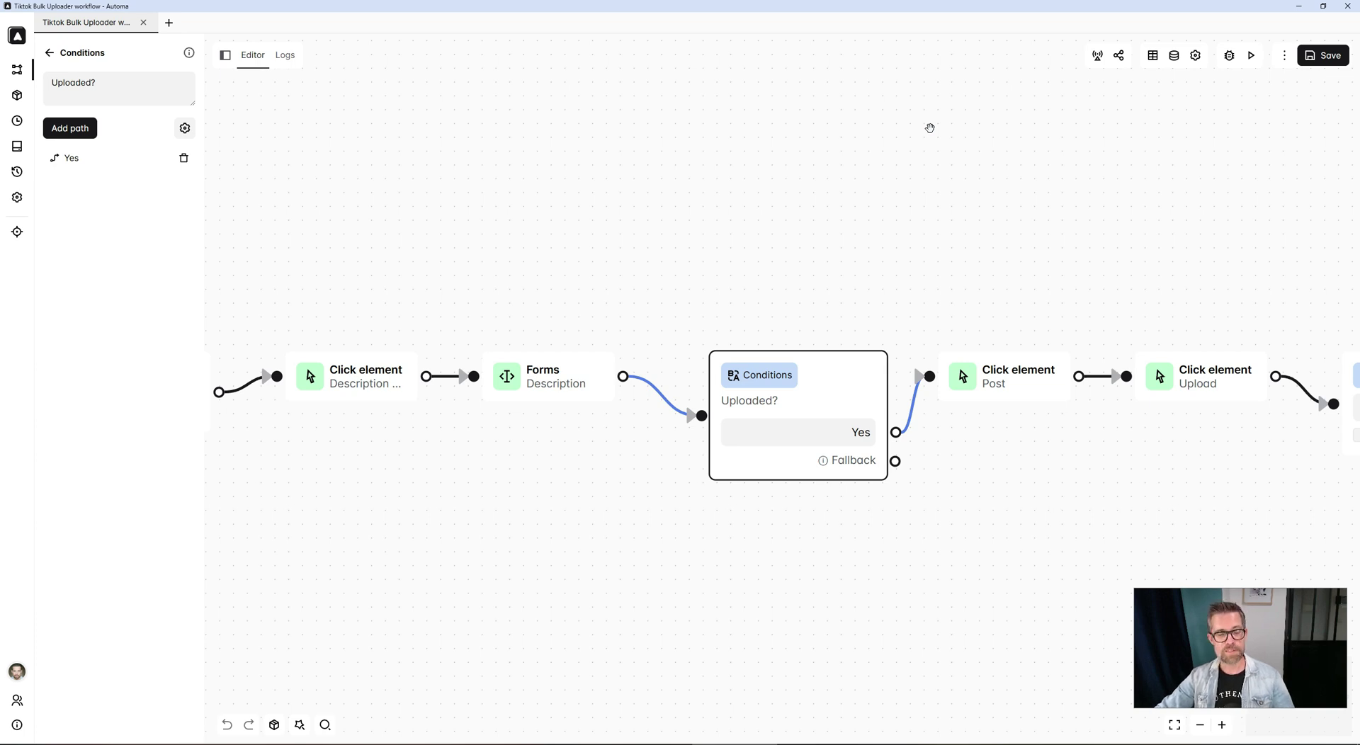
Review the CSS selectors of the Post and Upload Click Element blocks
{"action": "scroll", "coordinate": [942, 152], "scroll_direction": "right", "scroll_amount": 2}
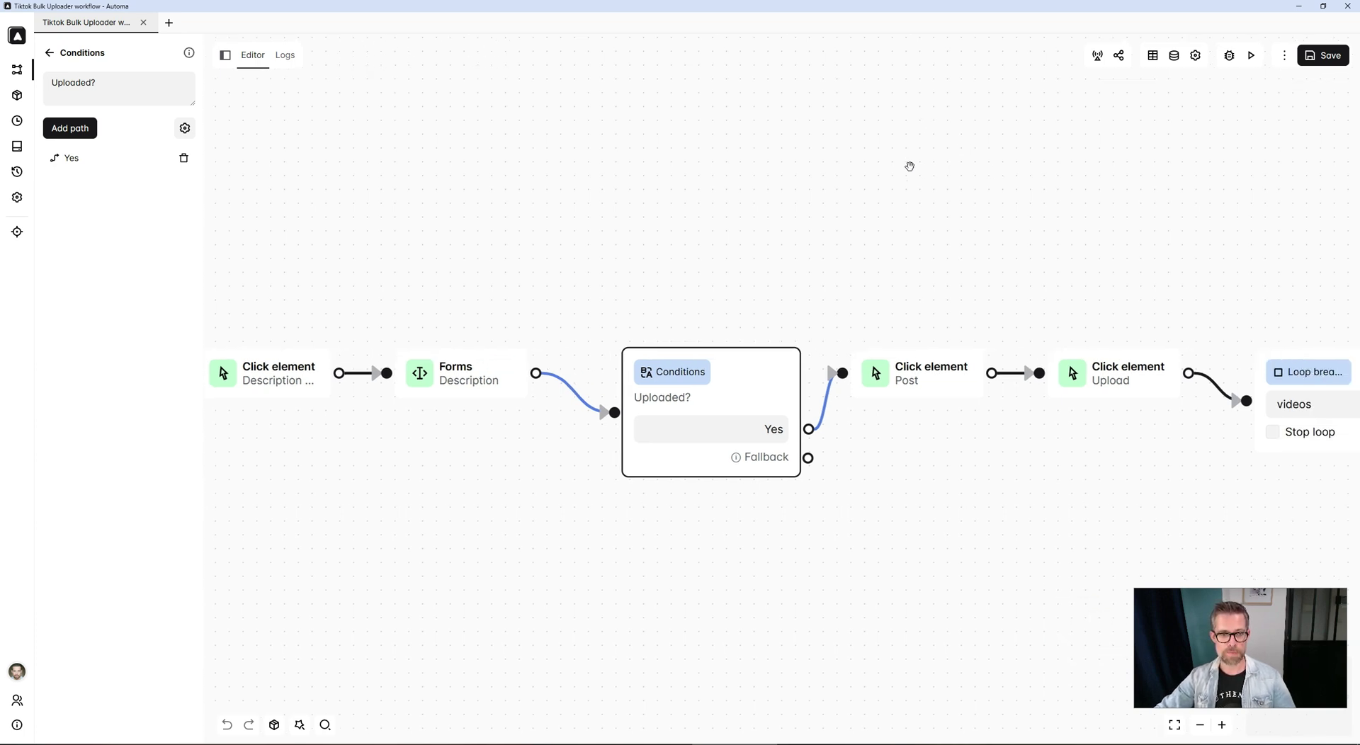
{"action": "left_click", "coordinate": [913, 361]}
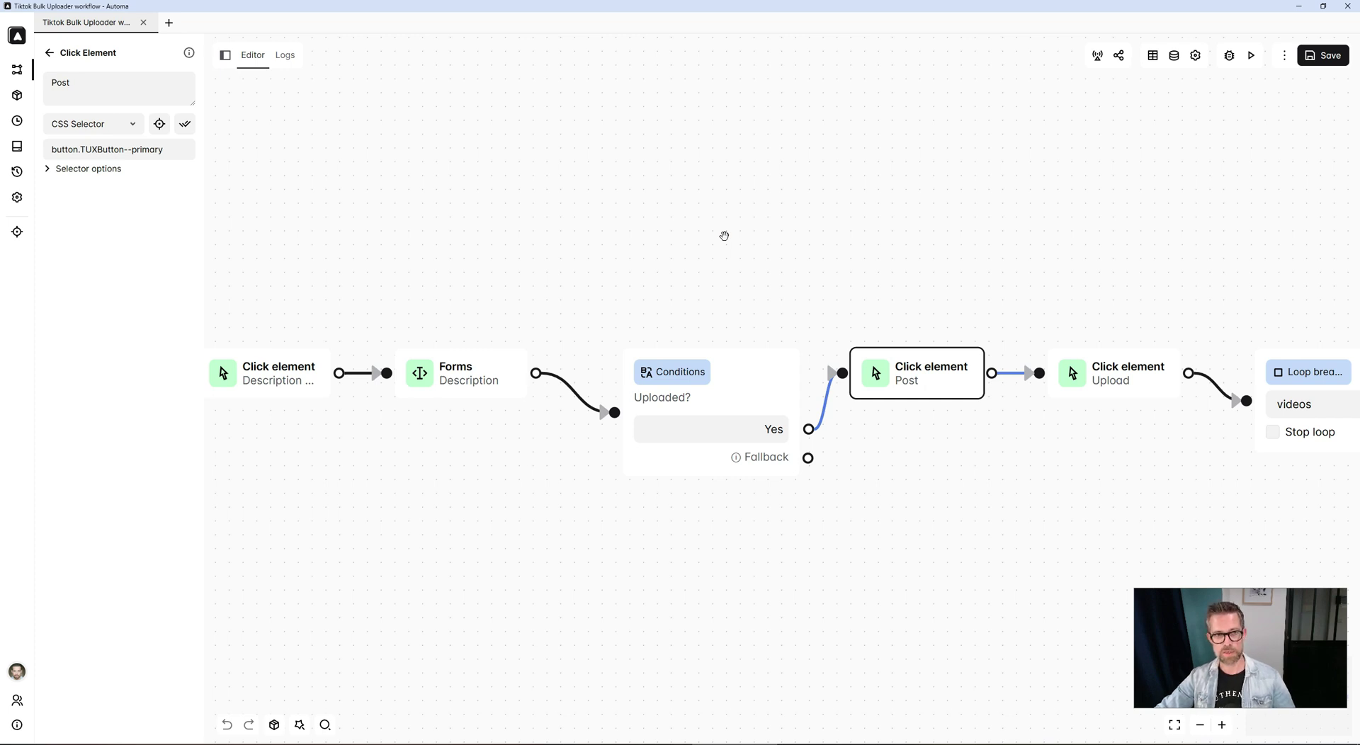
{"action": "left_click_drag", "start_coordinate": [923, 267], "coordinate": [841, 267]}
{"action": "left_click", "coordinate": [976, 385]}
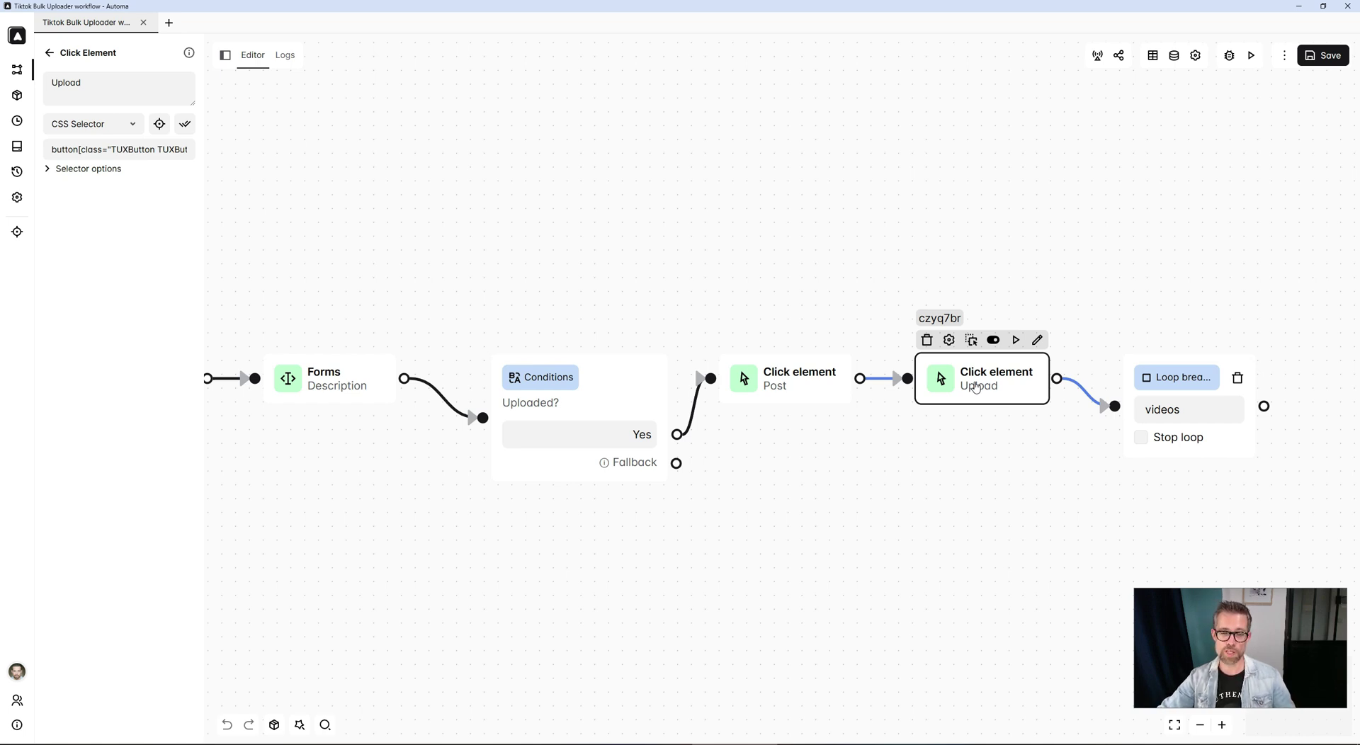
Trace the loop back to the Loop Data block, check the paths in sheet rows 3 and 4, and view the whole workflow
{"action": "scroll", "coordinate": [976, 386], "scroll_direction": "down", "scroll_amount": 5}
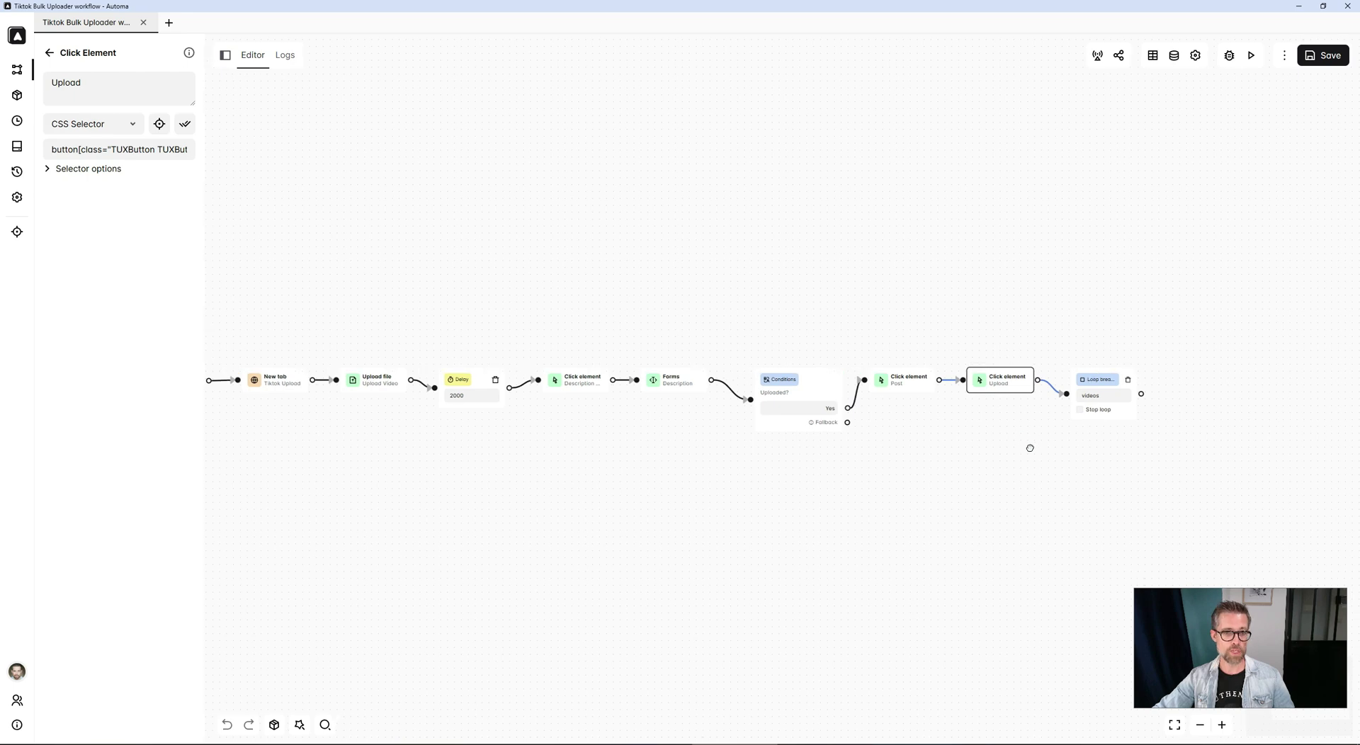
{"action": "scroll", "coordinate": [1020, 489], "scroll_direction": "left", "scroll_amount": 5}
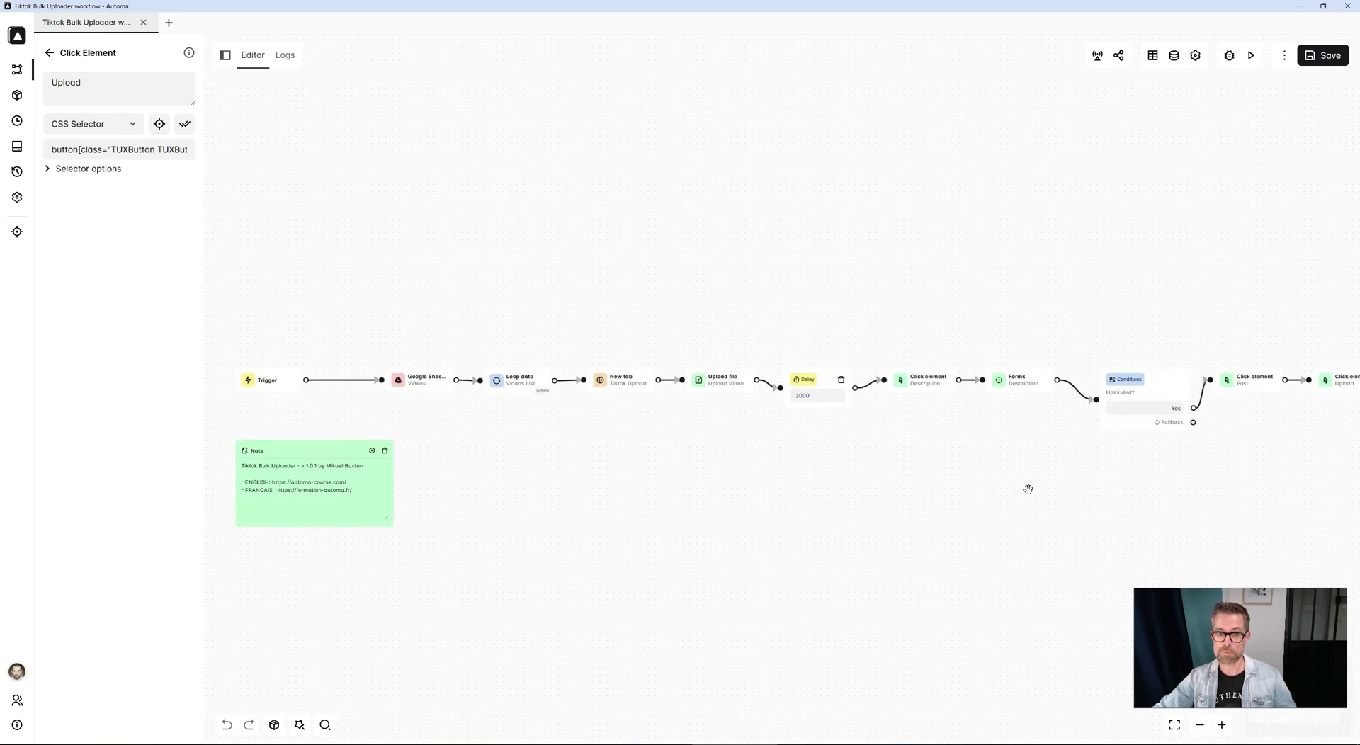
{"action": "left_click", "coordinate": [506, 388]}
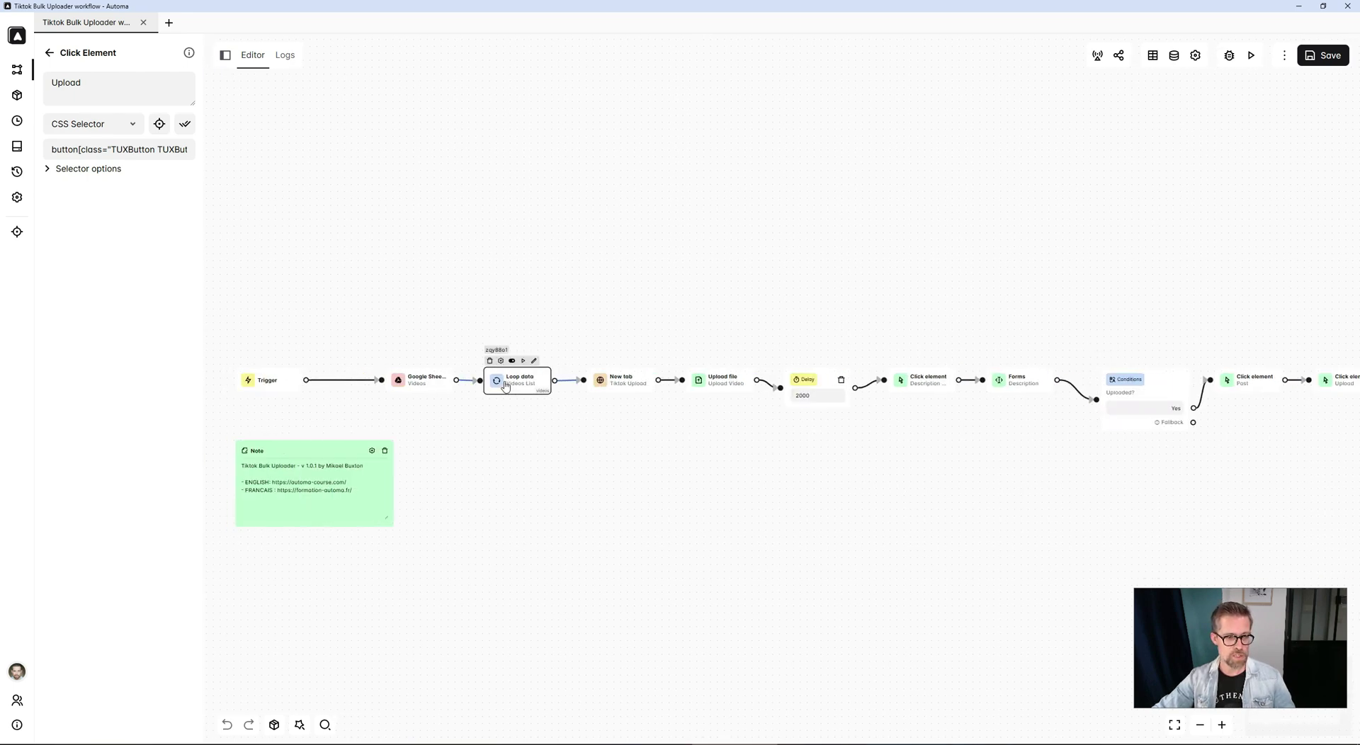
{"action": "key", "text": "alt+Tab"}
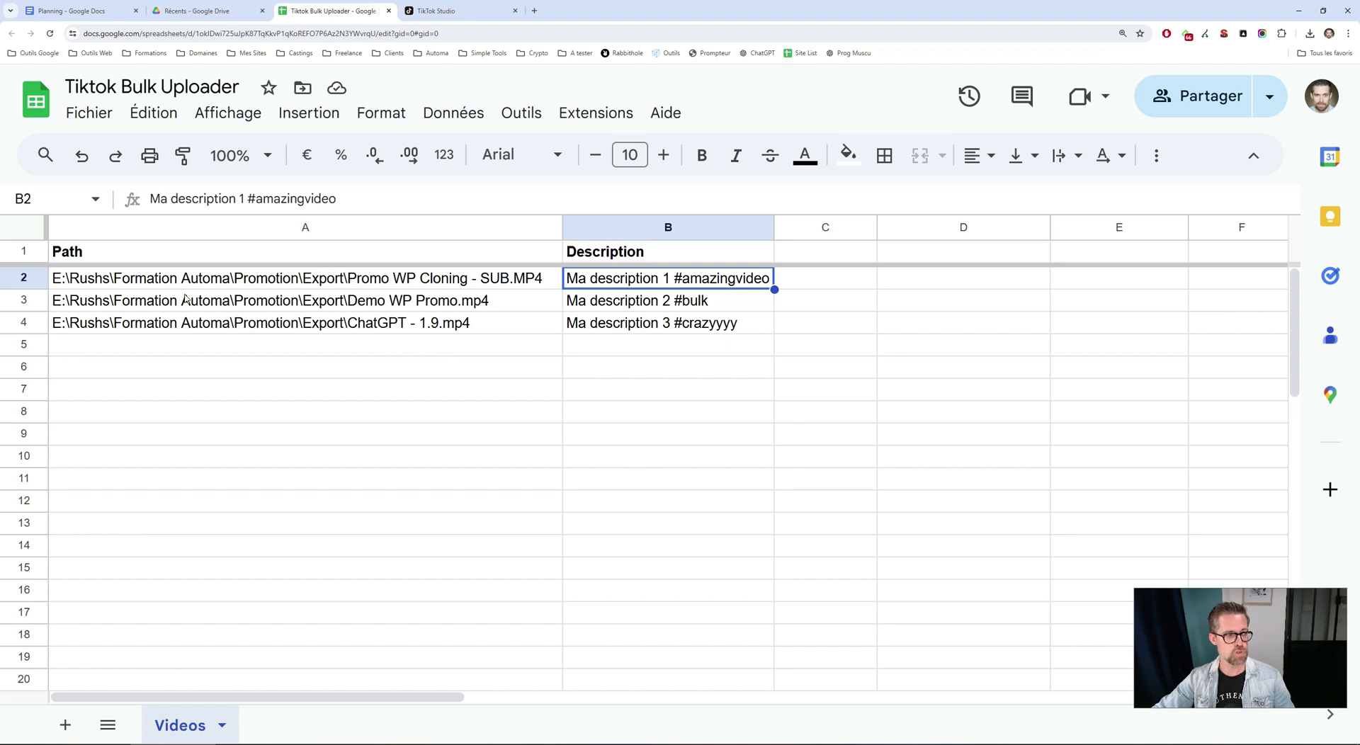
{"action": "left_click", "coordinate": [102, 304]}
{"action": "left_click", "coordinate": [112, 325]}
{"action": "key", "text": "alt+Tab"}
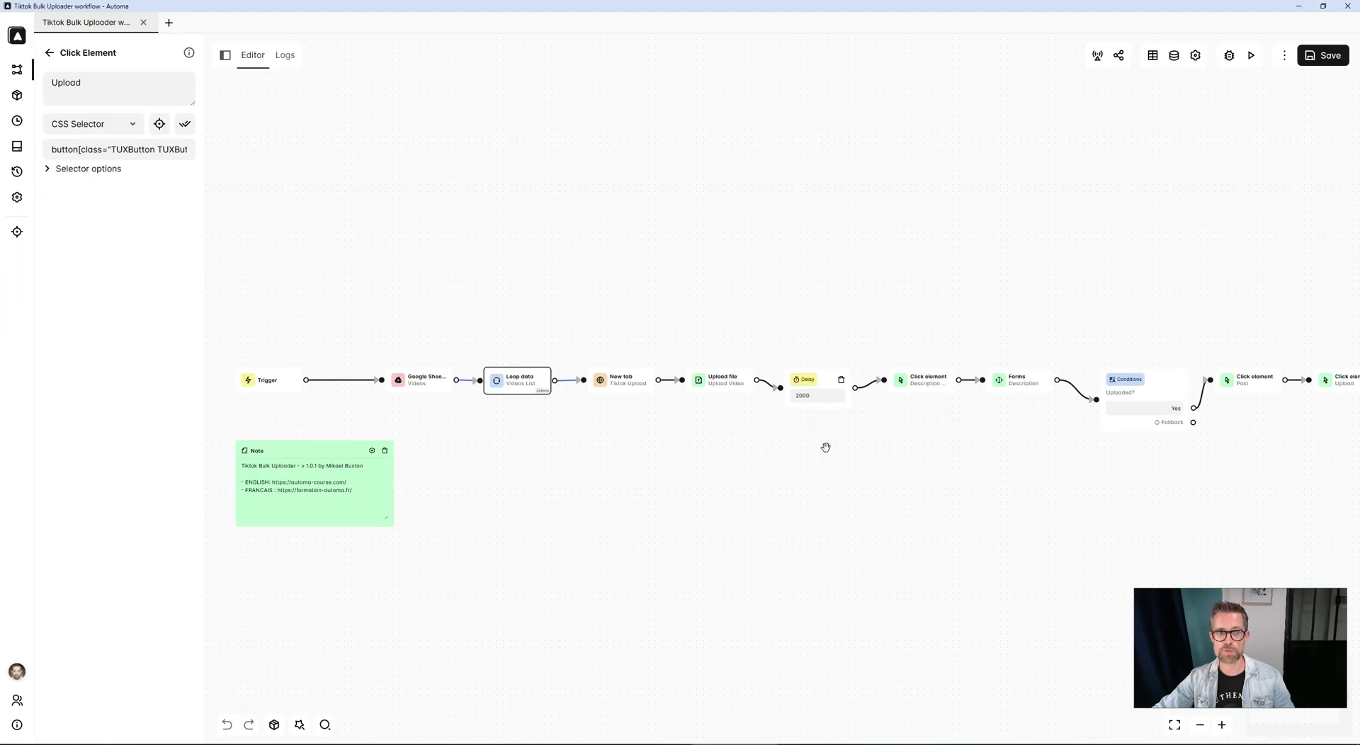
{"action": "scroll", "coordinate": [845, 505], "scroll_direction": "down", "scroll_amount": 2}
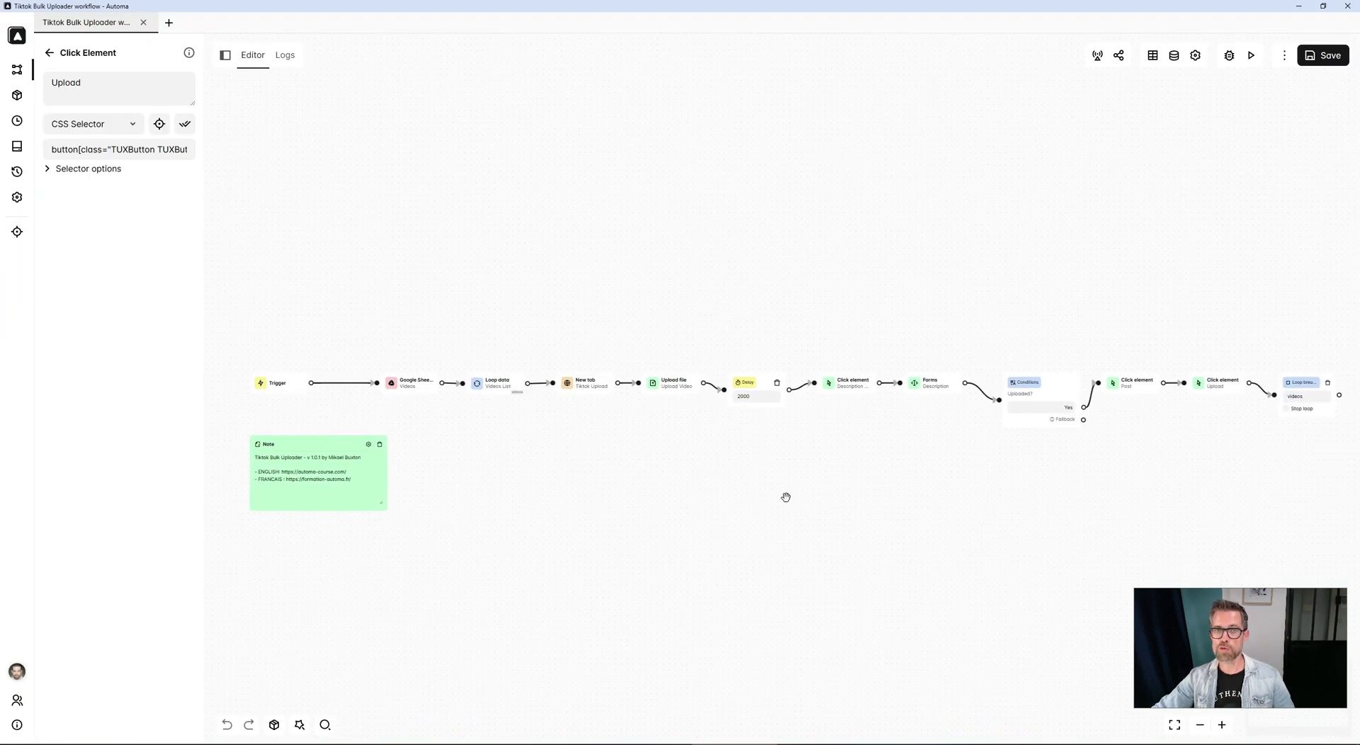